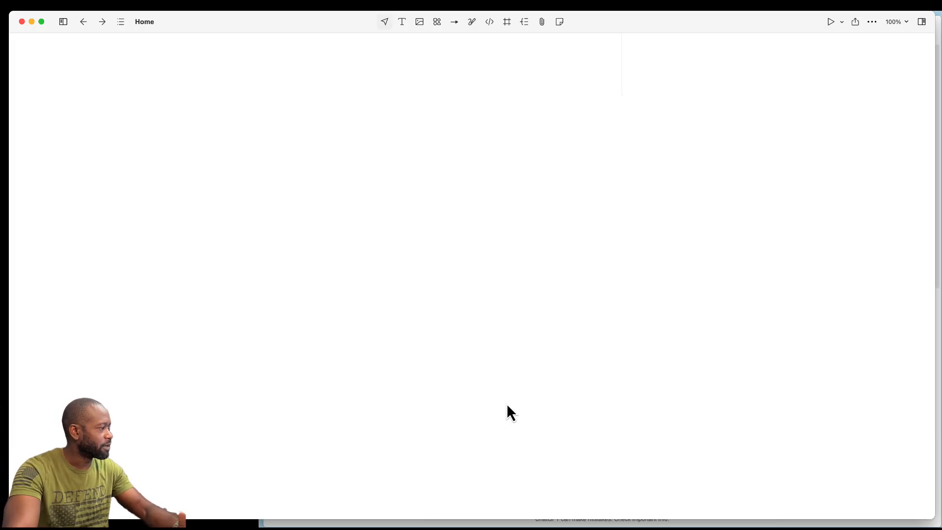
Switch to ChatGPT and copy the whole response to the "article on strategic thinking" prompt.
{"action": "left_click", "coordinate": [540, 523]}
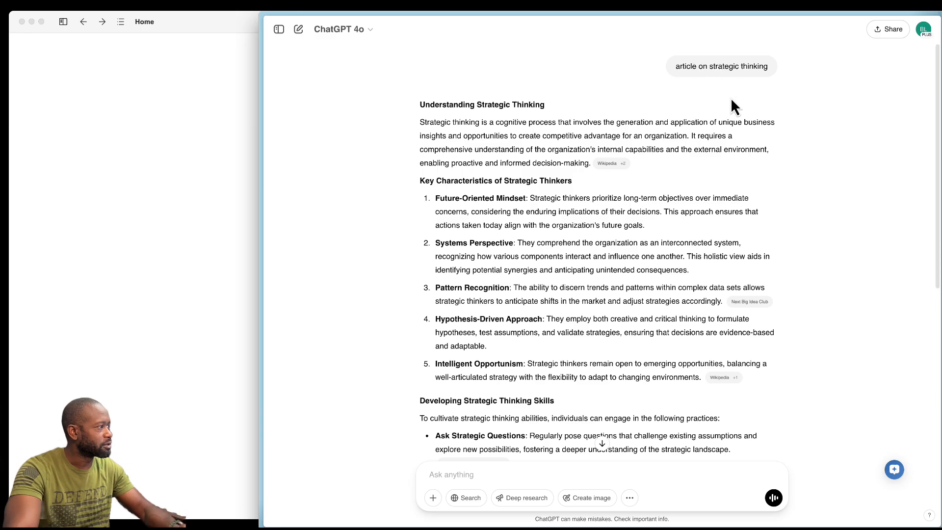
{"action": "scroll", "coordinate": [480, 179], "scroll_direction": "down", "scroll_amount": 3}
{"action": "scroll", "coordinate": [480, 179], "scroll_direction": "down", "scroll_amount": 8}
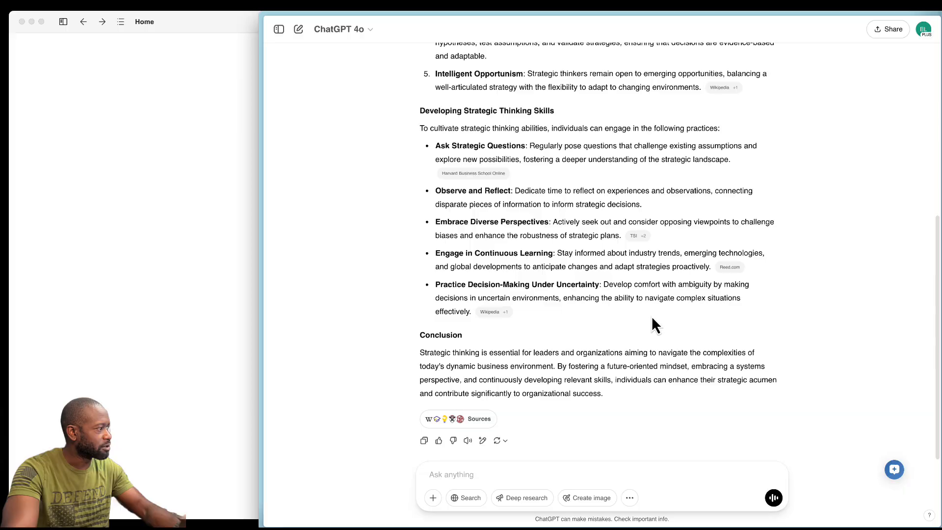
{"action": "scroll", "coordinate": [638, 329], "scroll_direction": "up", "scroll_amount": 10}
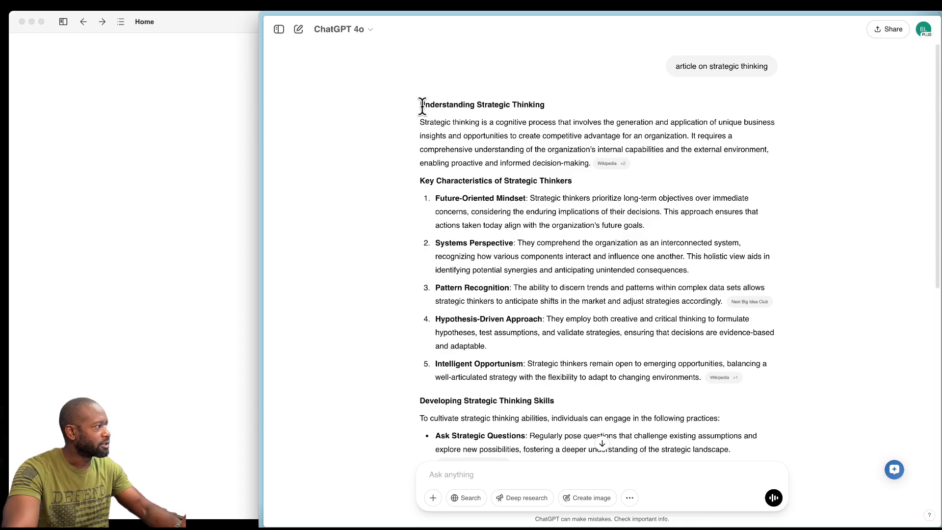
{"action": "scroll", "coordinate": [497, 301], "scroll_direction": "down", "scroll_amount": 6}
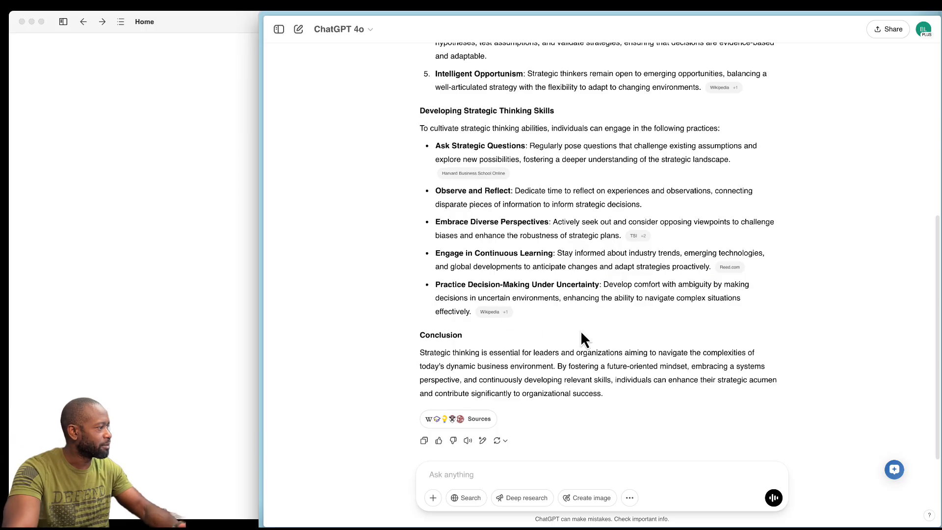
{"action": "left_click", "coordinate": [424, 441]}
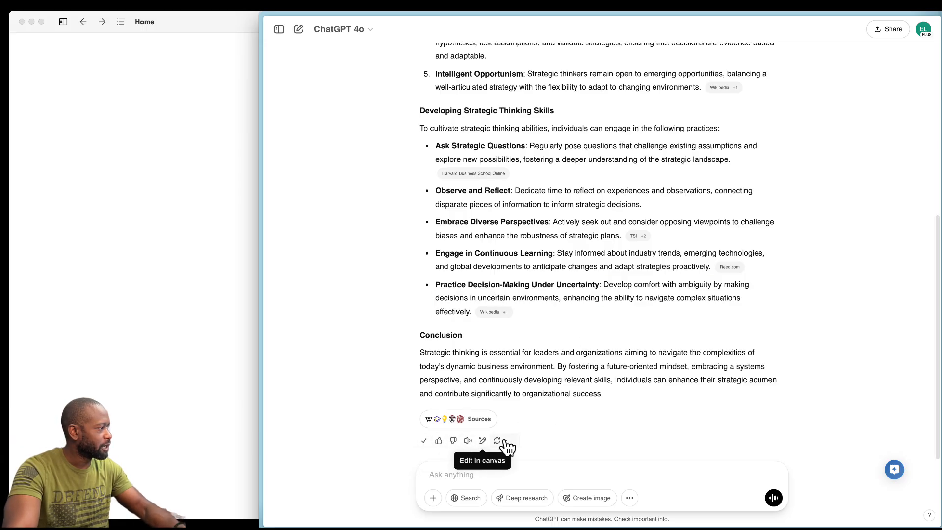
Return to the Home whiteboard, create a new card on the empty canvas and paste the copied article into its body.
{"action": "left_click", "coordinate": [211, 338]}
{"action": "double_click", "coordinate": [314, 203]}
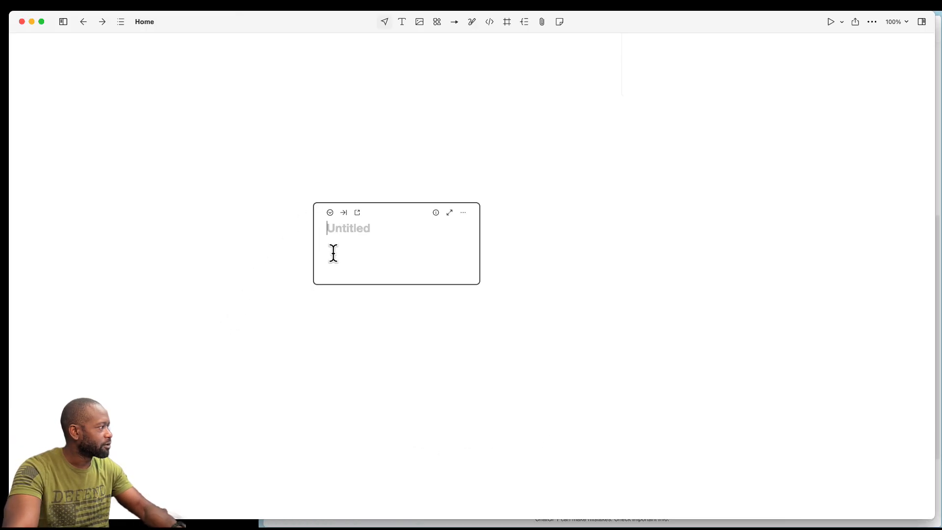
{"action": "left_click", "coordinate": [337, 250]}
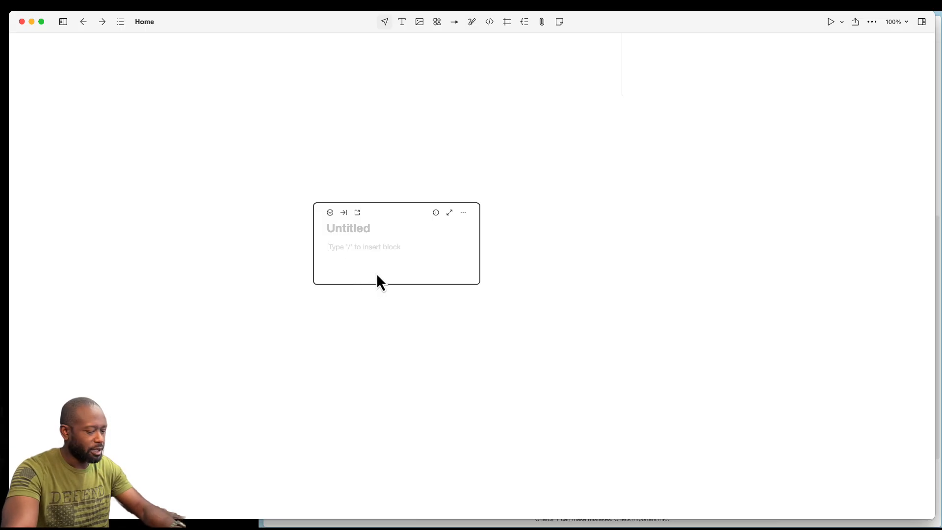
{"action": "key", "text": "super+v"}
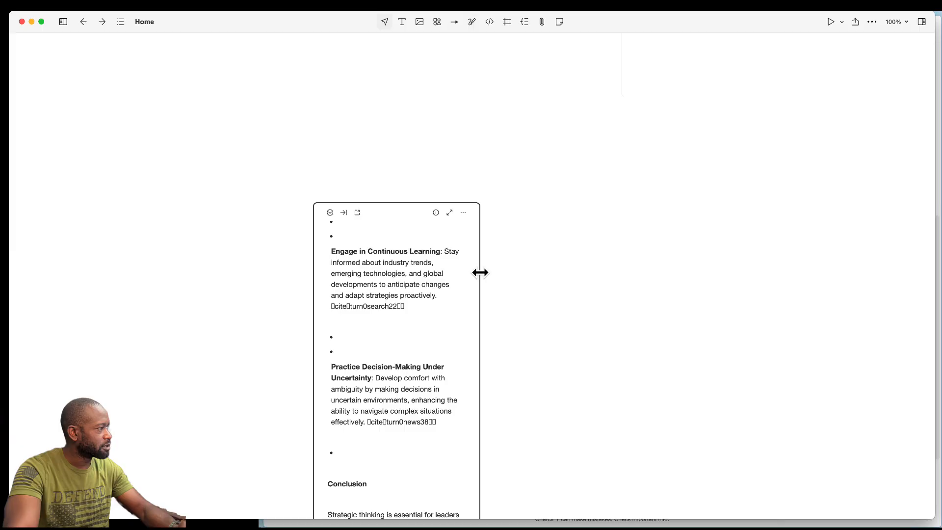
Widen the article card to about twice its width and move it up and to the left on the whiteboard.
{"action": "left_click_drag", "start_coordinate": [479, 271], "coordinate": [645, 266]}
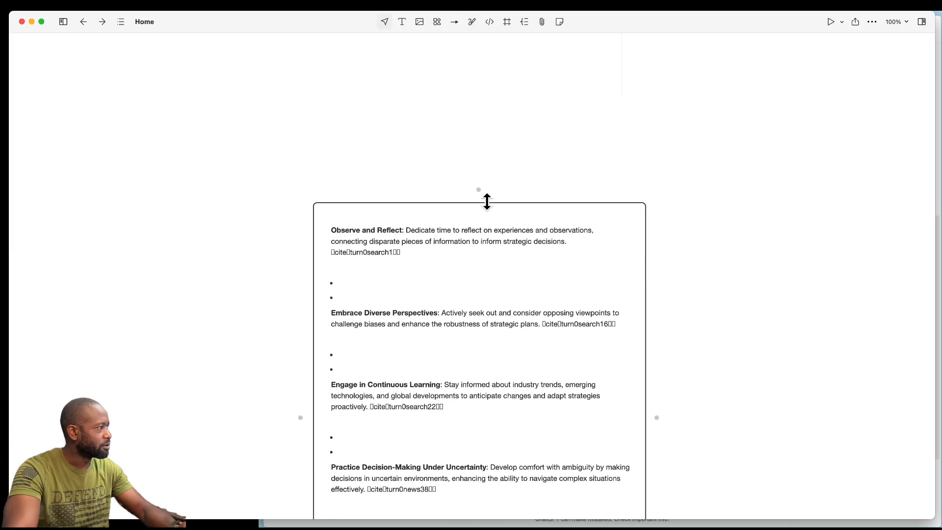
{"action": "left_click_drag", "start_coordinate": [492, 211], "coordinate": [398, 76]}
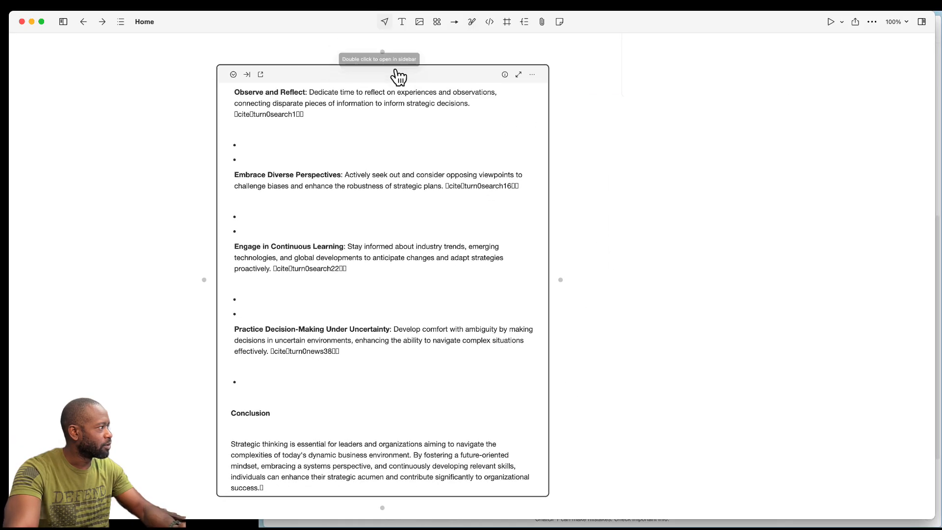
{"action": "scroll", "coordinate": [373, 263], "scroll_direction": "up", "scroll_amount": 4}
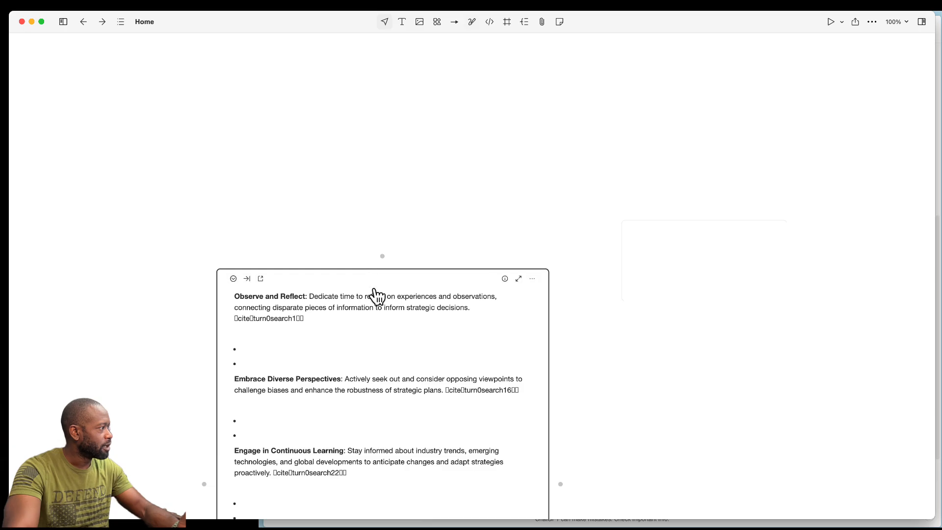
{"action": "scroll", "coordinate": [376, 295], "scroll_direction": "down", "scroll_amount": 4}
Check the pasted article's list formatting from beginning to end, and clear all text from the card's body.
{"action": "scroll", "coordinate": [382, 286], "scroll_direction": "up", "scroll_amount": 15}
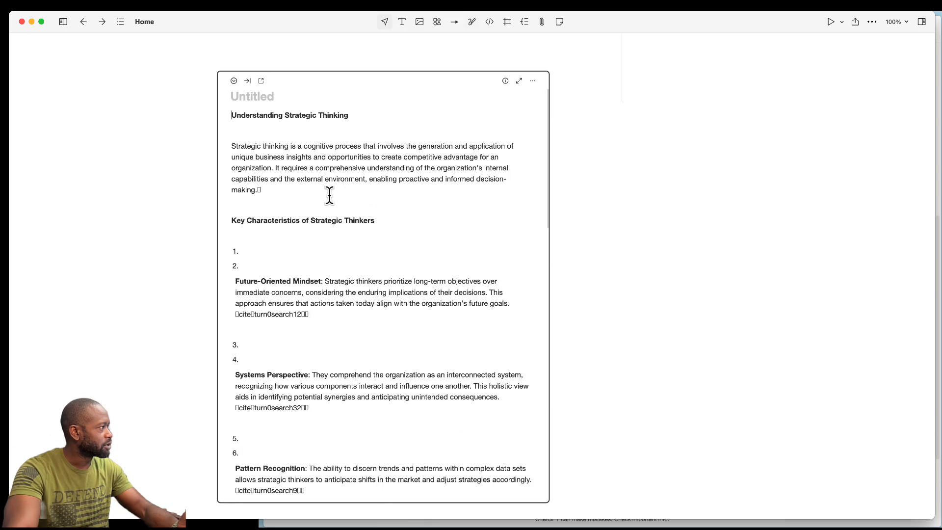
{"action": "scroll", "coordinate": [353, 289], "scroll_direction": "down", "scroll_amount": 1}
{"action": "scroll", "coordinate": [353, 288], "scroll_direction": "down", "scroll_amount": 3}
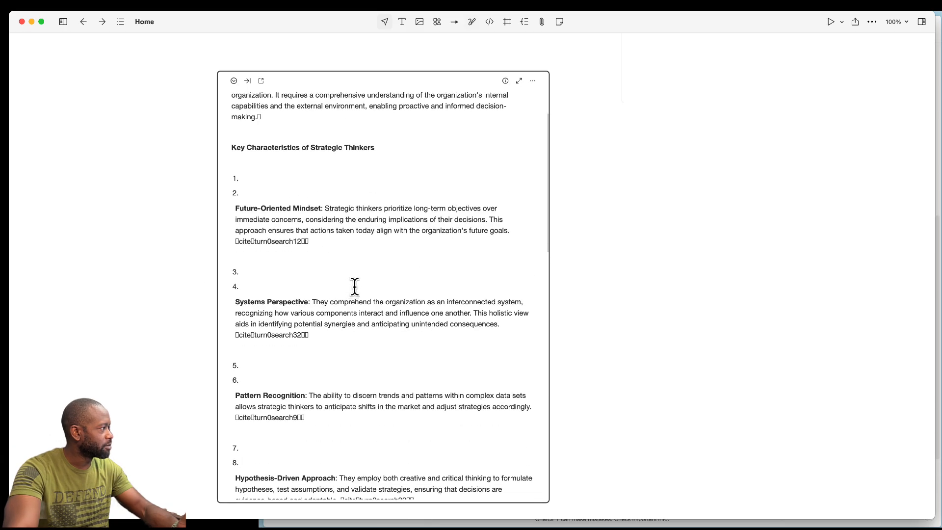
{"action": "scroll", "coordinate": [354, 286], "scroll_direction": "down", "scroll_amount": 12}
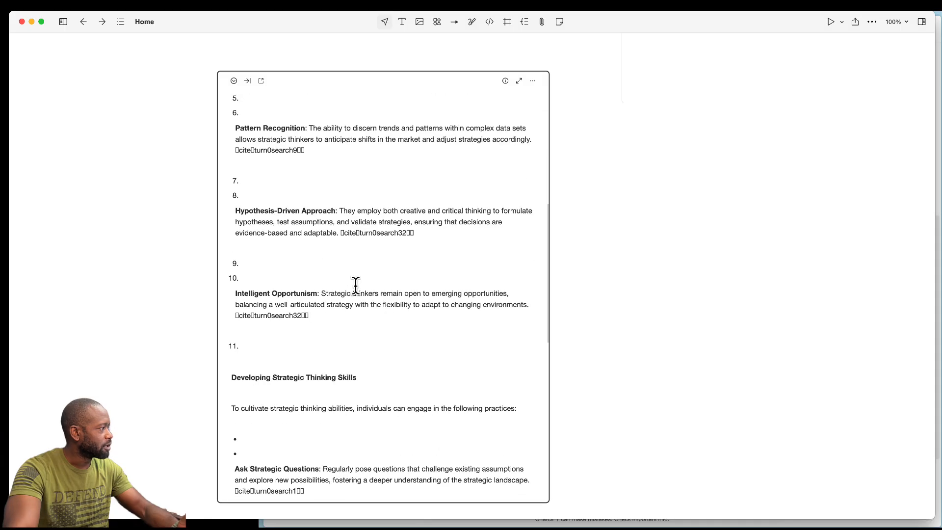
{"action": "scroll", "coordinate": [355, 286], "scroll_direction": "down", "scroll_amount": 20}
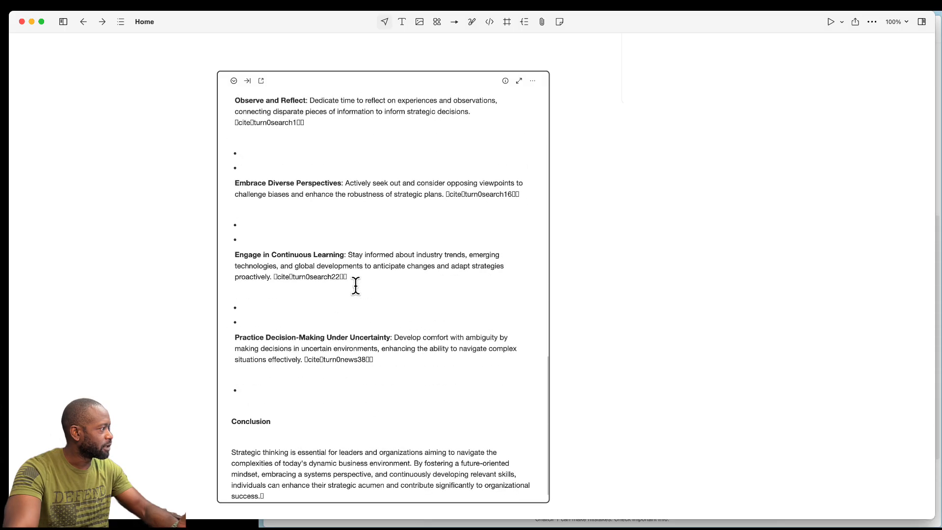
{"action": "scroll", "coordinate": [356, 285], "scroll_direction": "up", "scroll_amount": 20}
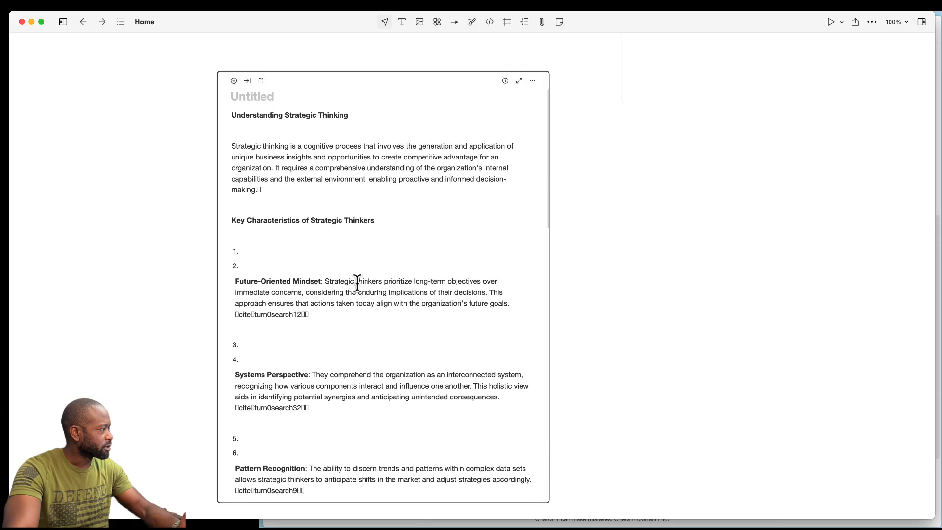
{"action": "left_click", "coordinate": [303, 249]}
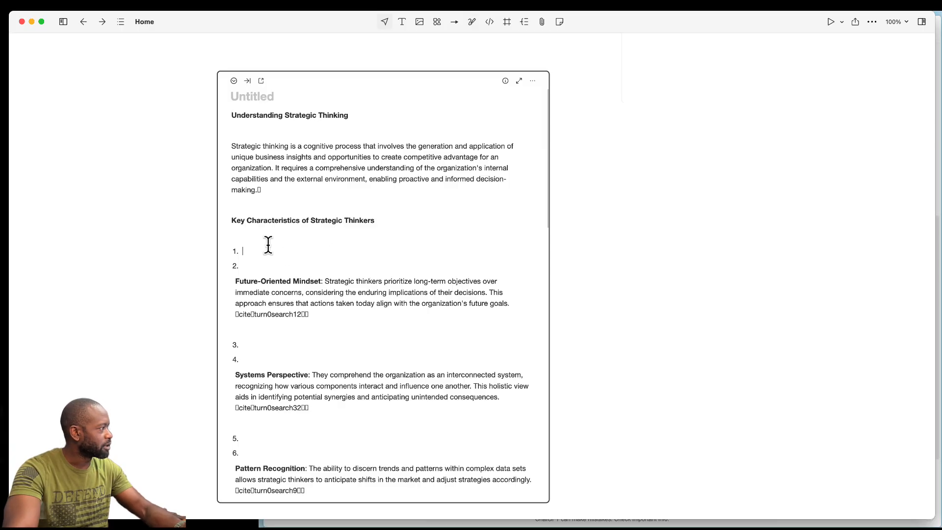
{"action": "key", "text": "super+a"}
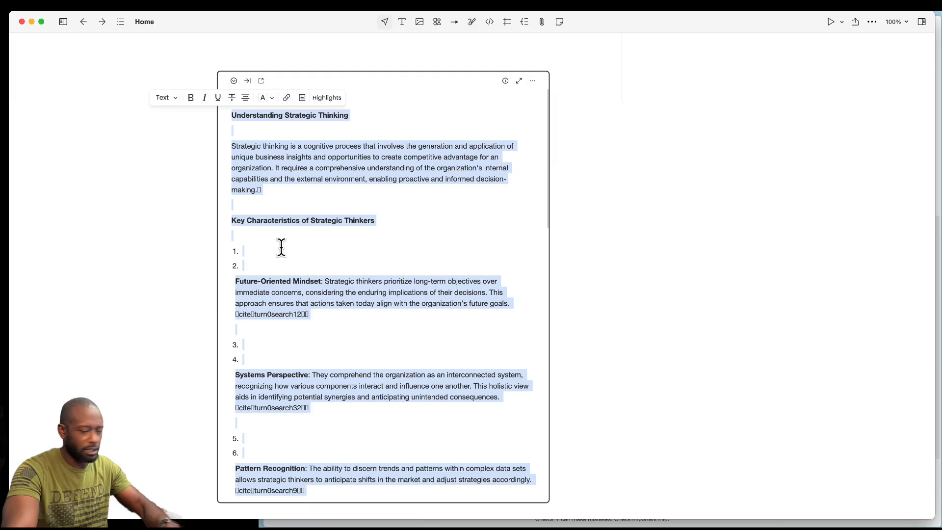
{"action": "key", "text": "BackSpace"}
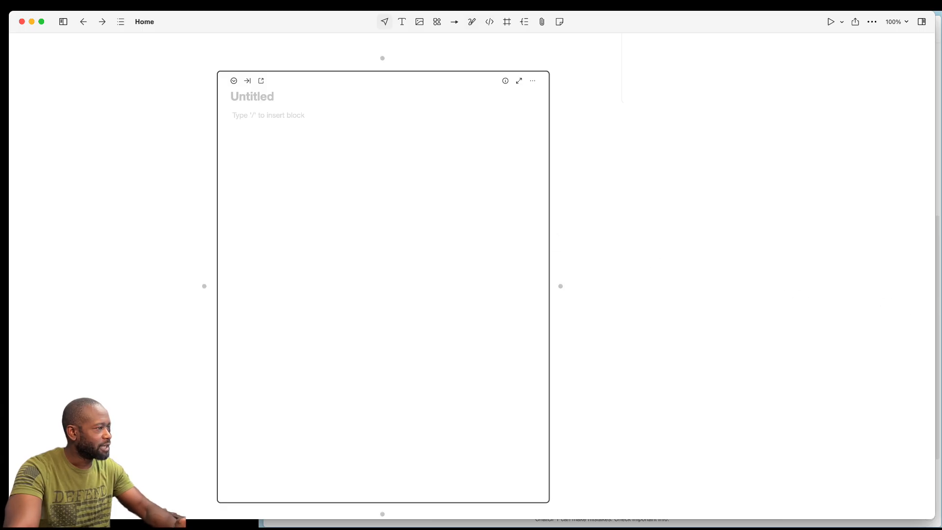
Switch to ChatGPT, open the strategic thinking response in canvas and copy the full canvas text from the conclusion up to the heading.
{"action": "left_click", "coordinate": [938, 296]}
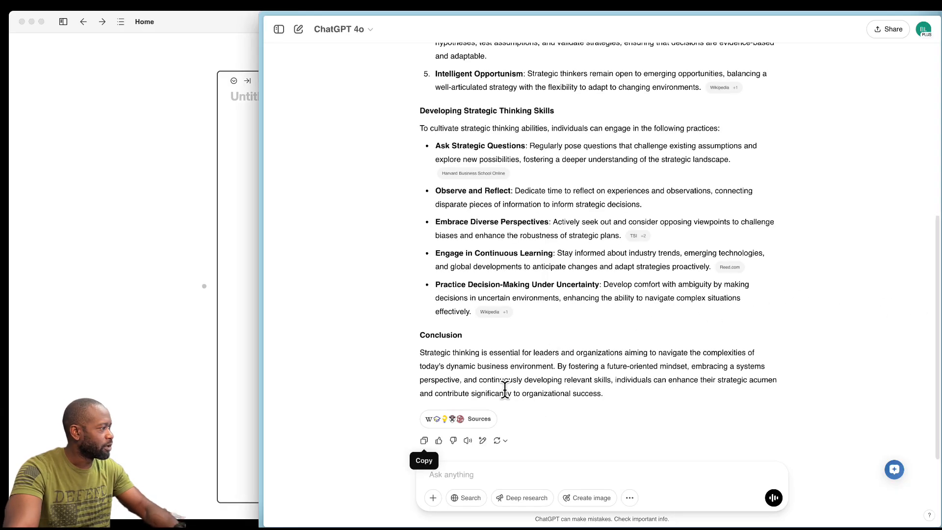
{"action": "left_click", "coordinate": [484, 441]}
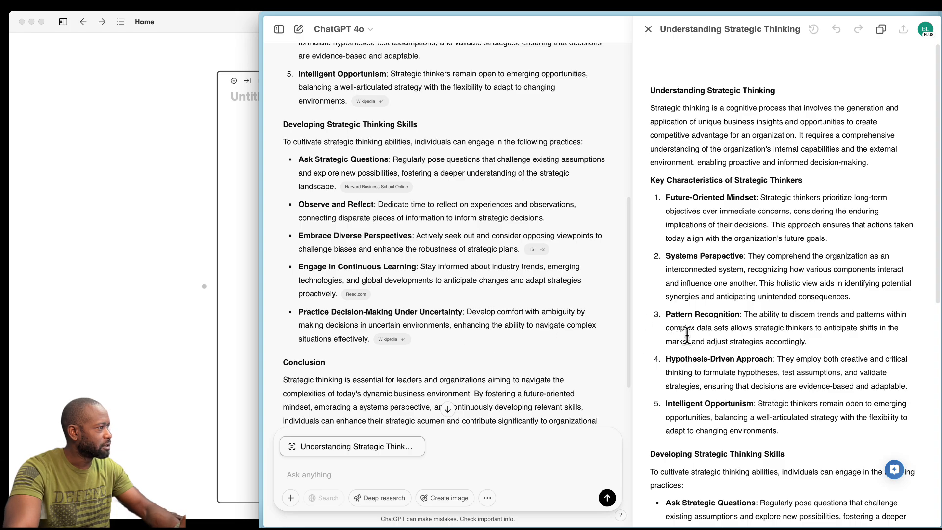
{"action": "scroll", "coordinate": [699, 346], "scroll_direction": "down", "scroll_amount": 8}
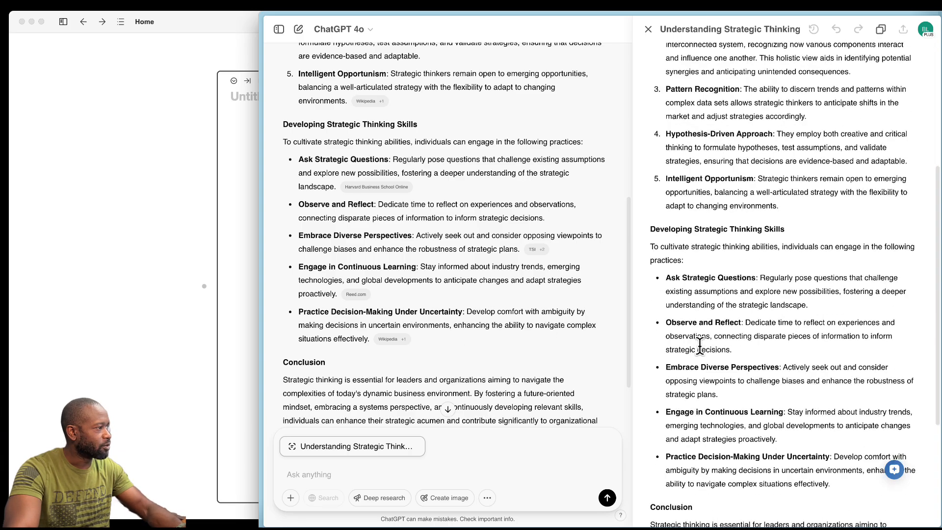
{"action": "left_click_drag", "start_coordinate": [897, 414], "coordinate": [650, 93]}
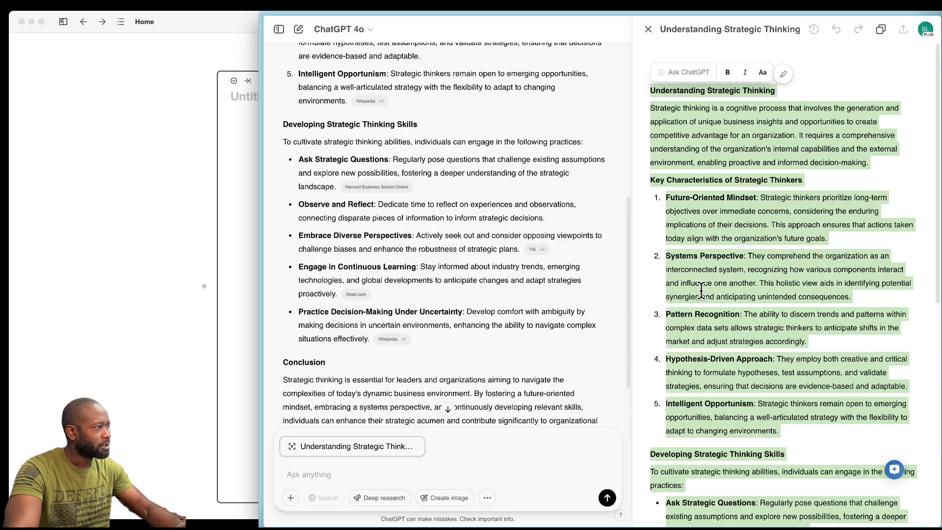
Paste the canvas version of the article into the empty whiteboard card and check its headings and lists.
{"action": "left_click", "coordinate": [244, 307]}
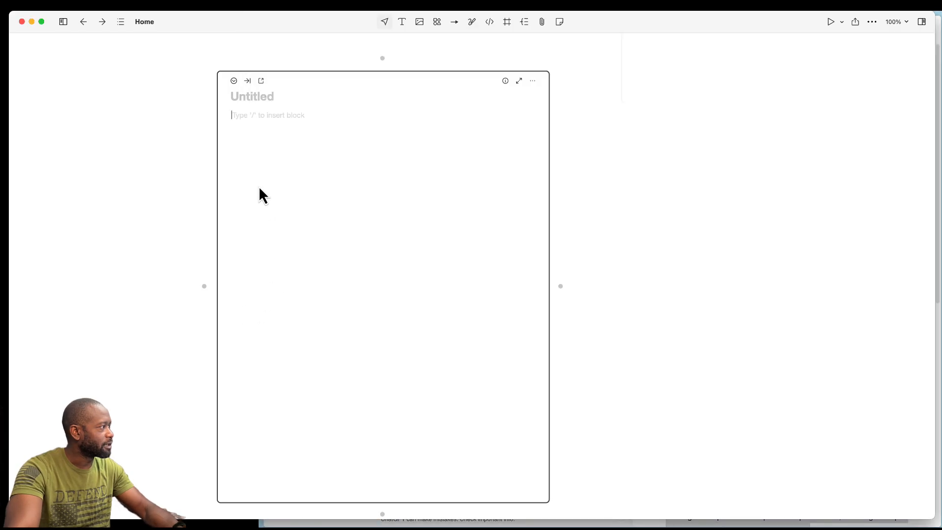
{"action": "key", "text": "super+v"}
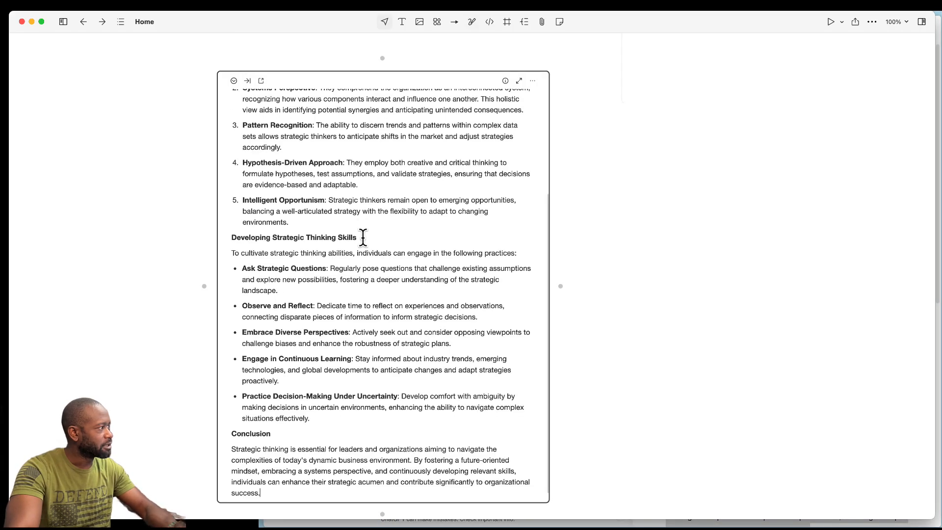
{"action": "scroll", "coordinate": [412, 319], "scroll_direction": "up", "scroll_amount": 10}
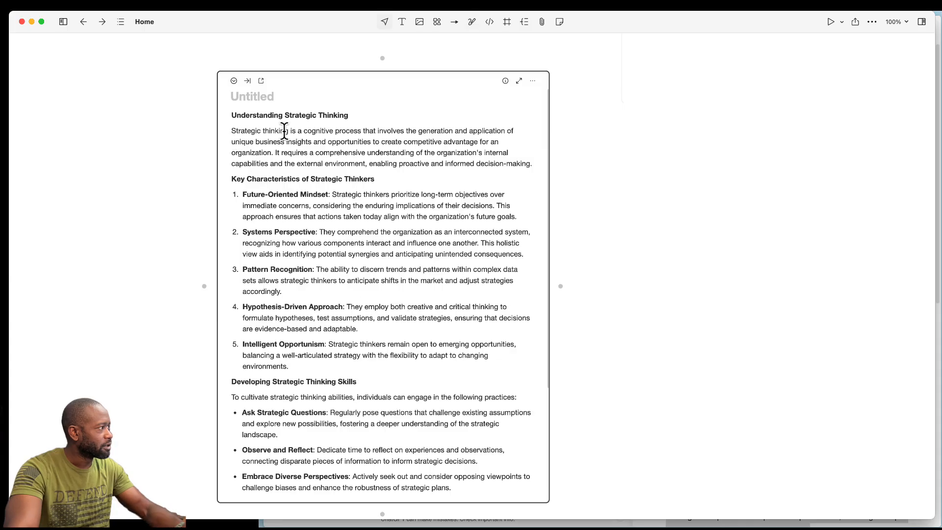
{"action": "scroll", "coordinate": [307, 293], "scroll_direction": "down", "scroll_amount": 5}
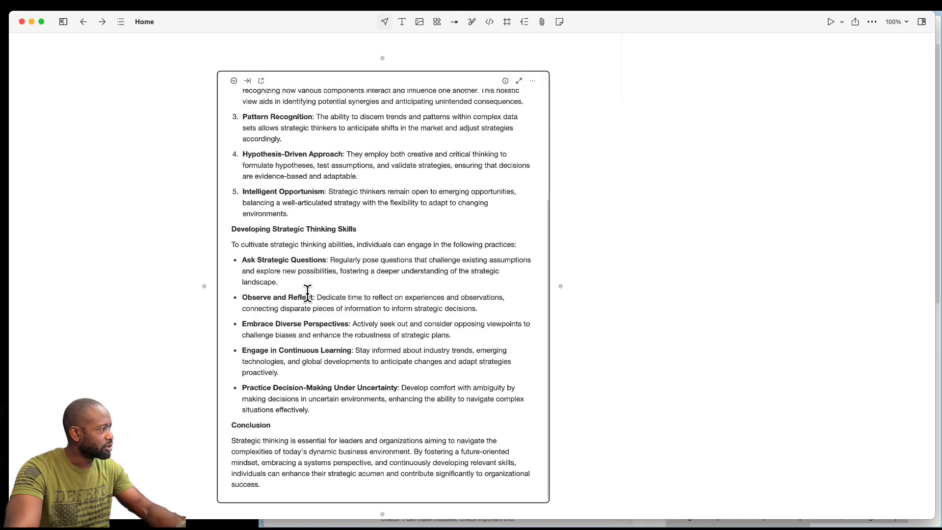
{"action": "scroll", "coordinate": [308, 293], "scroll_direction": "up", "scroll_amount": 5}
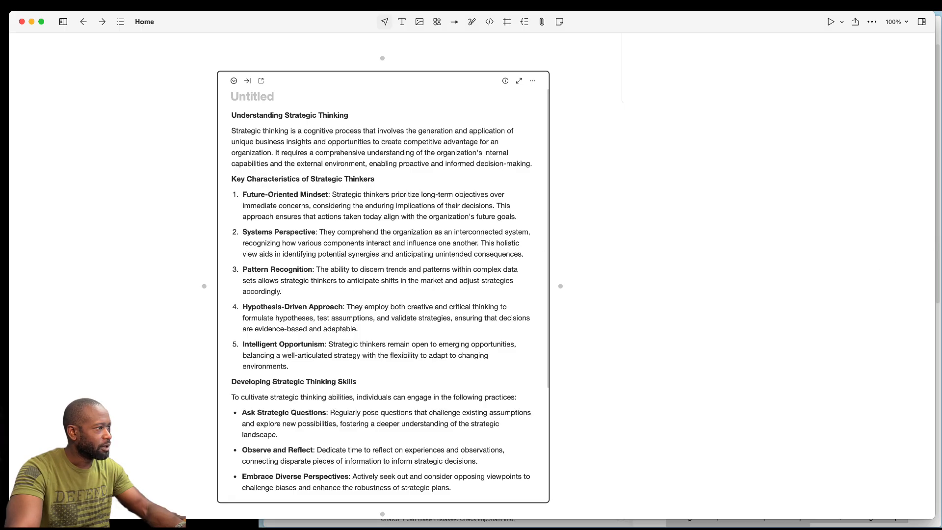
Copy the article text directly from the ChatGPT conversation and replace the whiteboard card's entire body with it.
{"action": "left_click", "coordinate": [933, 266]}
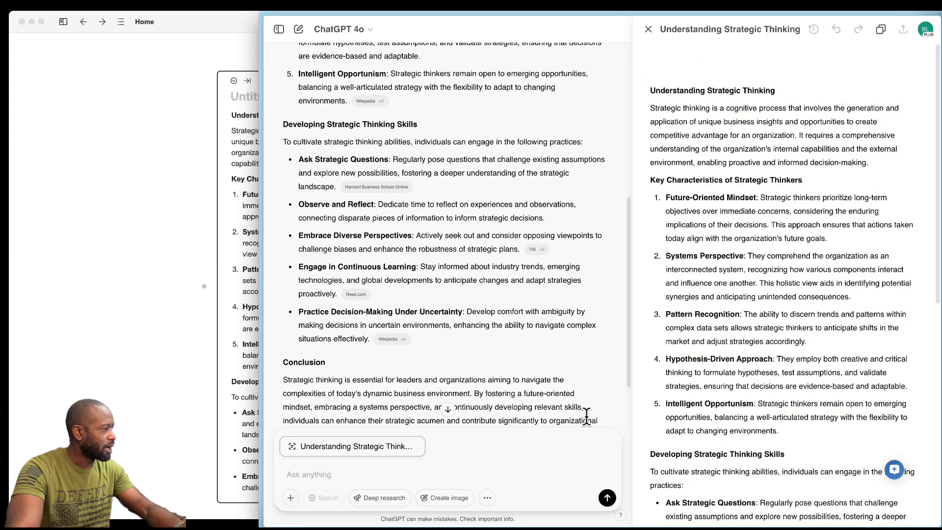
{"action": "left_click_drag", "start_coordinate": [600, 420], "coordinate": [277, 109]}
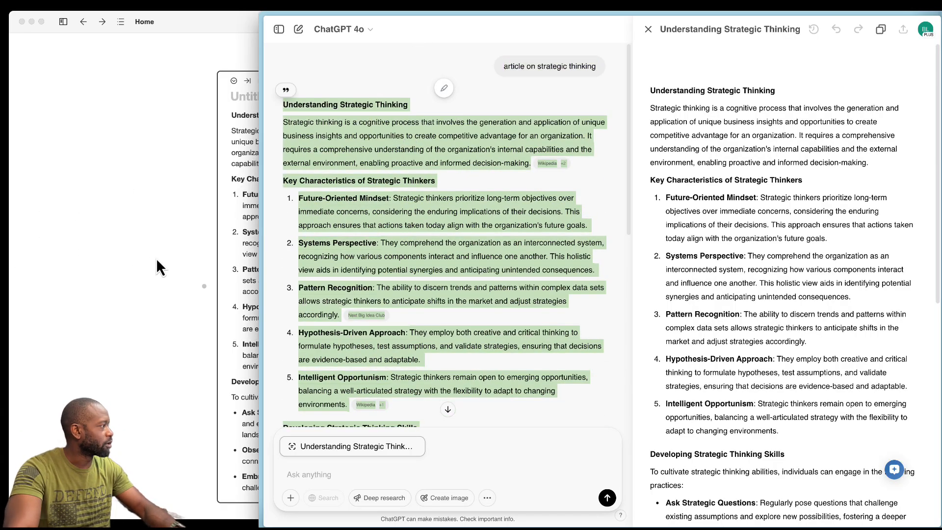
{"action": "left_click", "coordinate": [242, 267]}
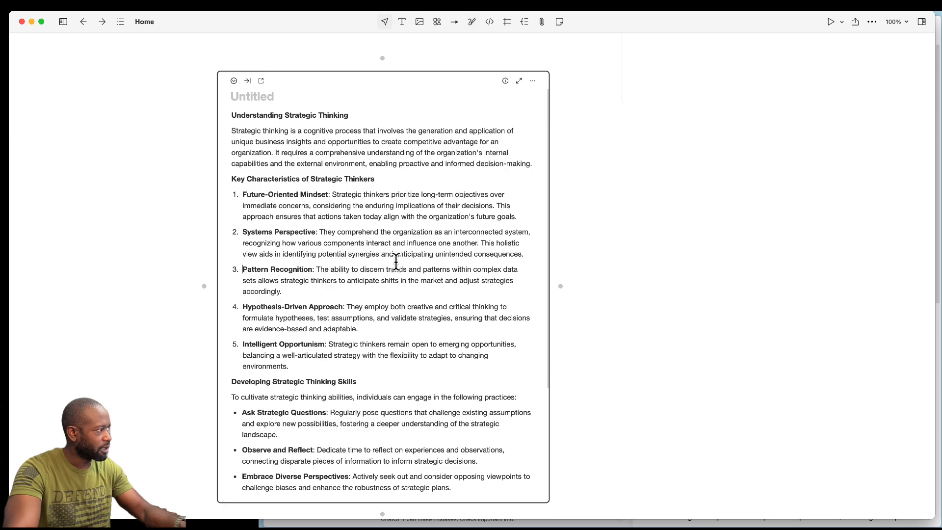
{"action": "key", "text": "super+a"}
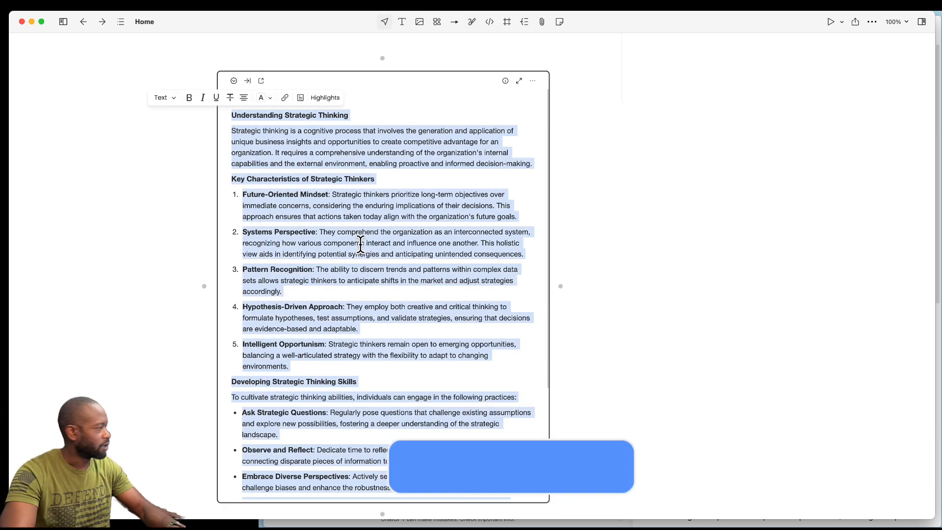
{"action": "key", "text": "BackSpace"}
{"action": "key", "text": "super+v"}
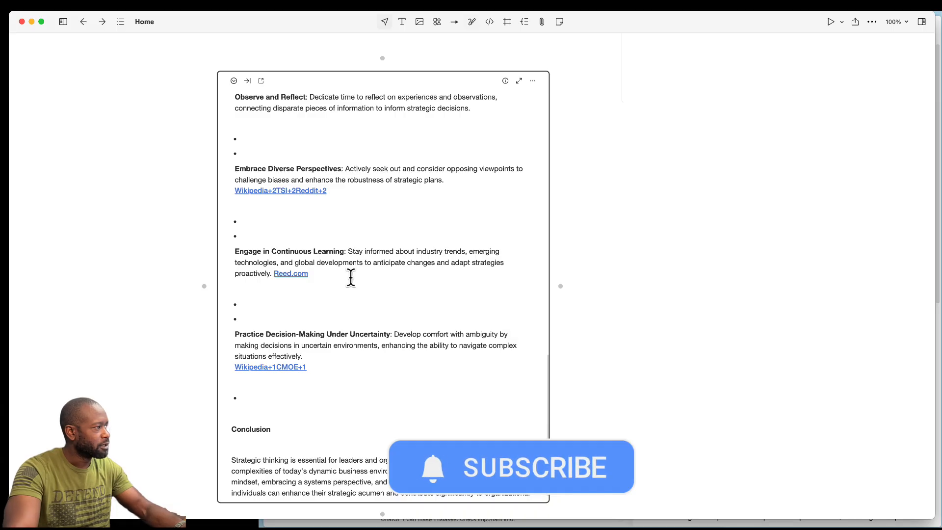
{"action": "key", "text": "super+Tab"}
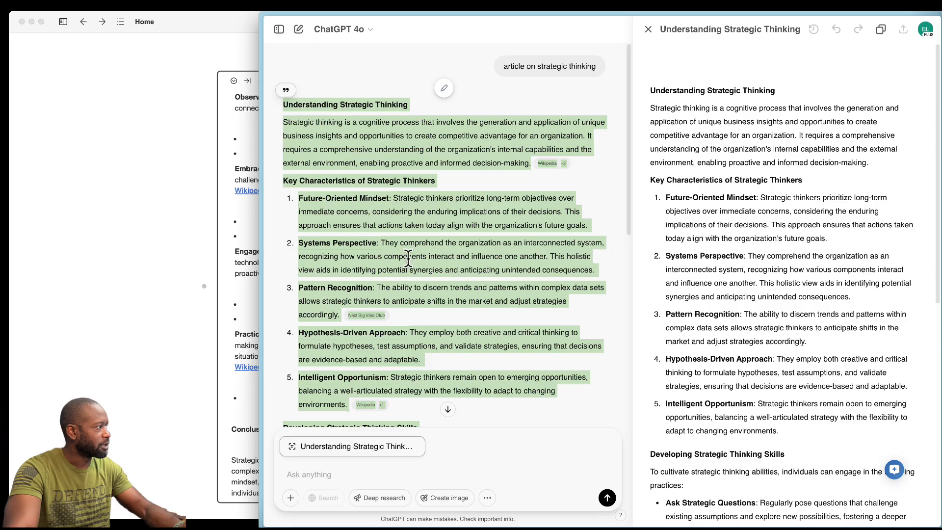
{"action": "left_click", "coordinate": [243, 237]}
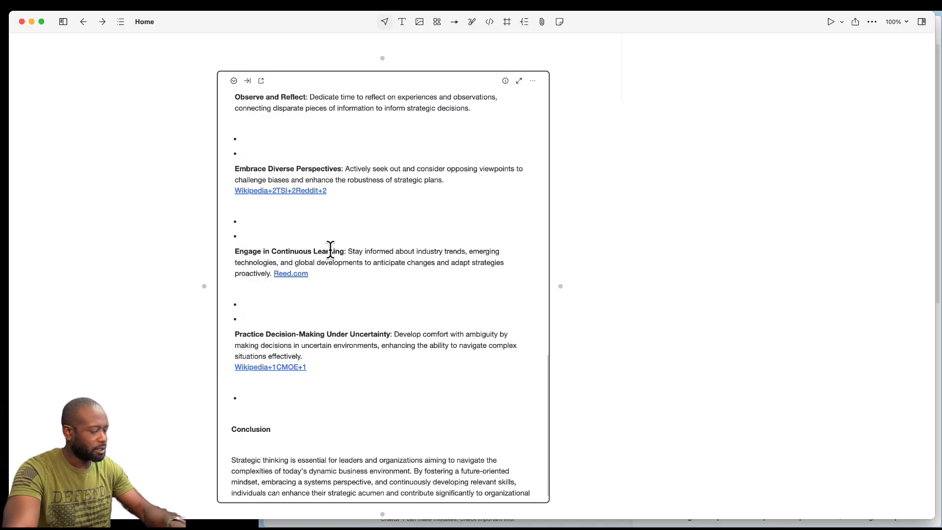
Undo the last paste and body deletion so the whiteboard card holds the canvas version of the article again.
{"action": "key", "text": "super+z"}
{"action": "key", "text": "super+z"}
{"action": "scroll", "coordinate": [330, 250], "scroll_direction": "up", "scroll_amount": 5}
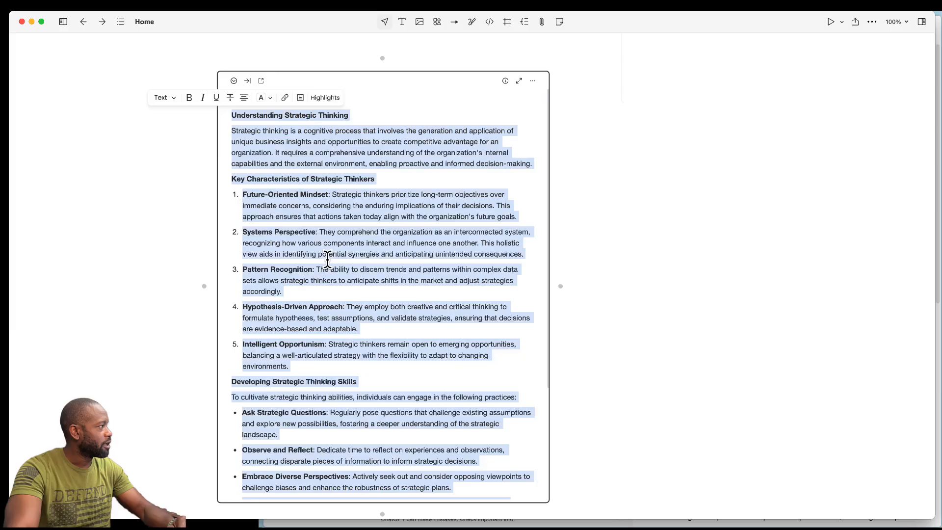
Copy the "Understanding Strategic Thinking" heading from the card's body into its empty title.
{"action": "left_click", "coordinate": [325, 132]}
{"action": "left_click_drag", "start_coordinate": [354, 110], "coordinate": [231, 122]}
{"action": "key", "text": "super+c"}
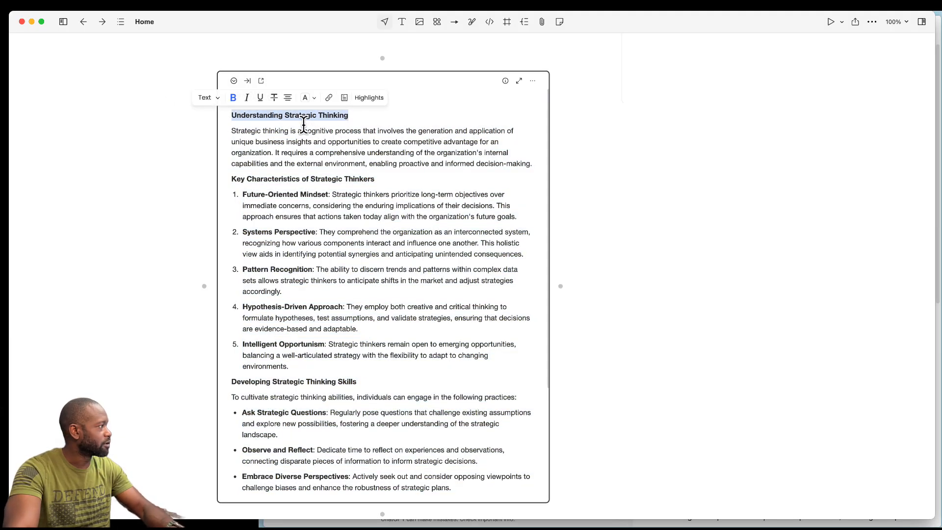
{"action": "left_click", "coordinate": [295, 142]}
{"action": "left_click", "coordinate": [282, 99]}
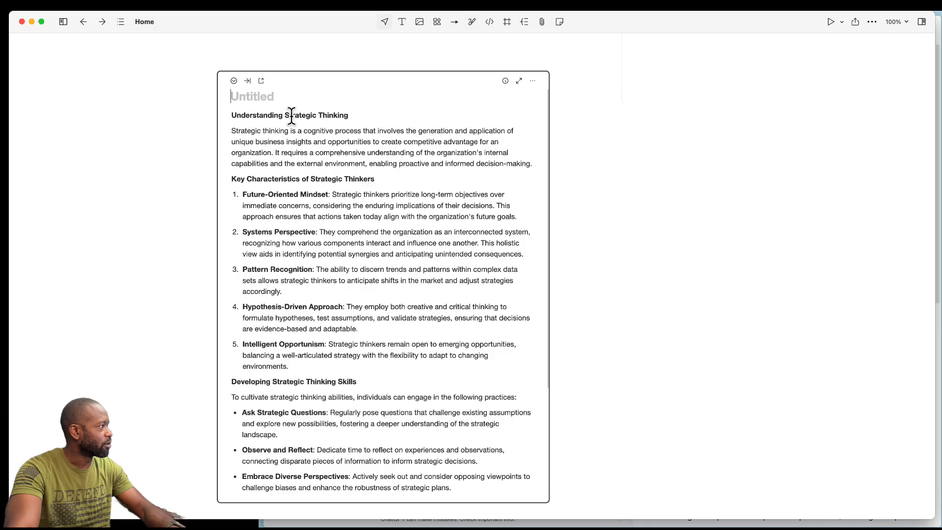
{"action": "key", "text": "super+v"}
{"action": "left_click", "coordinate": [308, 186]}
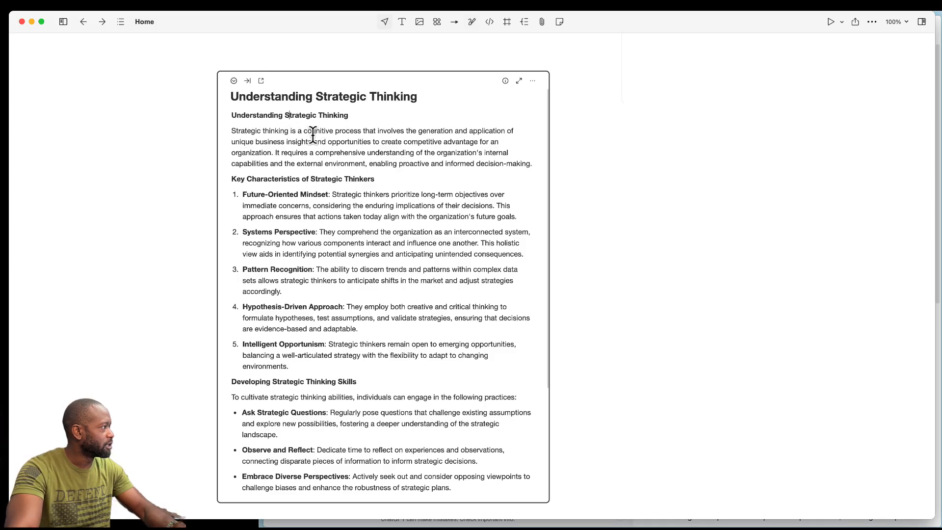
{"action": "left_click", "coordinate": [297, 97]}
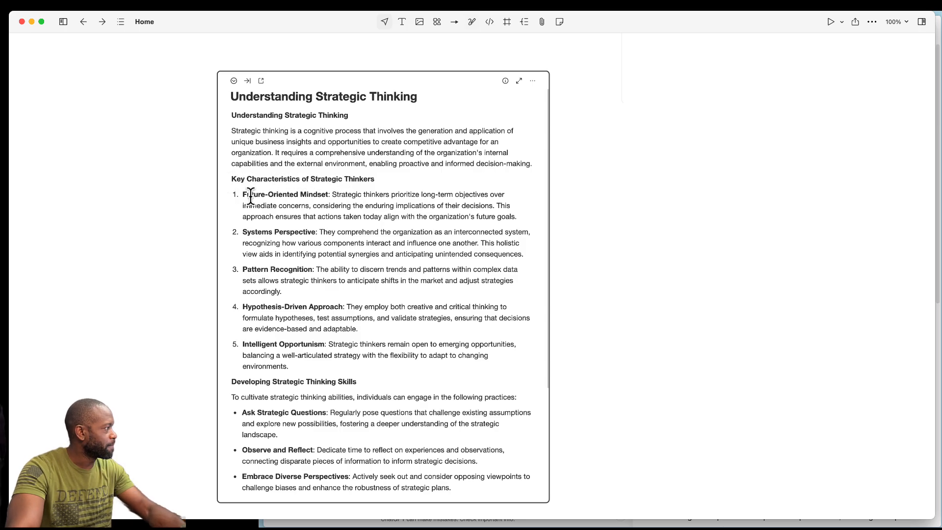
{"action": "left_click_drag", "start_coordinate": [243, 195], "coordinate": [328, 195]}
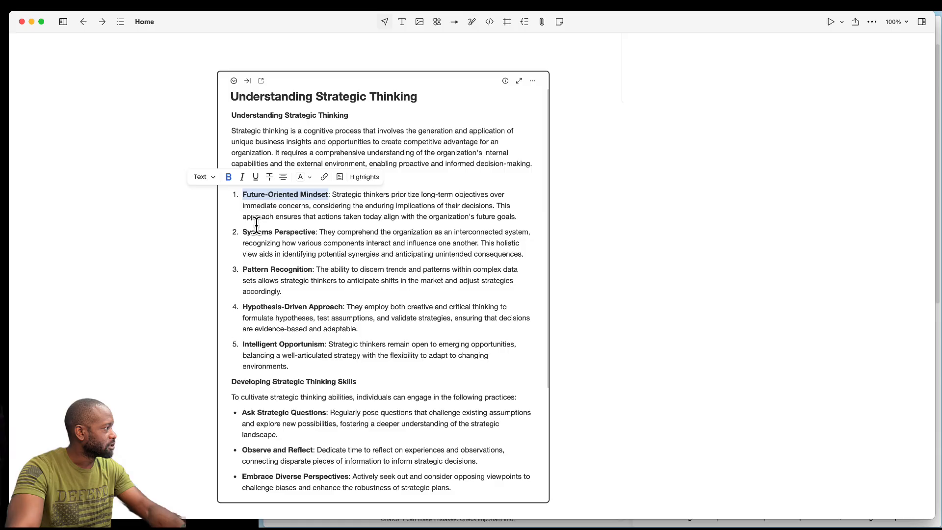
{"action": "left_click_drag", "start_coordinate": [243, 232], "coordinate": [316, 232]}
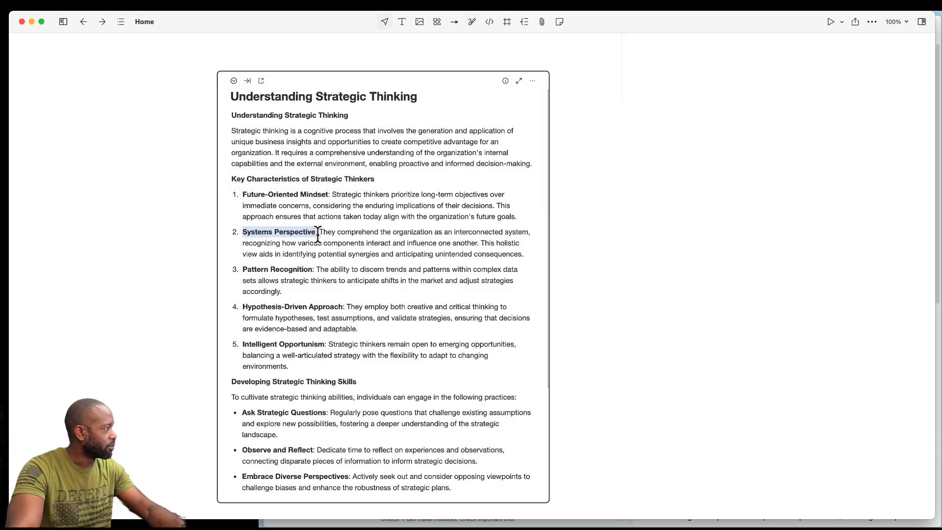
{"action": "left_click", "coordinate": [347, 253]}
{"action": "left_click_drag", "start_coordinate": [523, 254], "coordinate": [286, 232]}
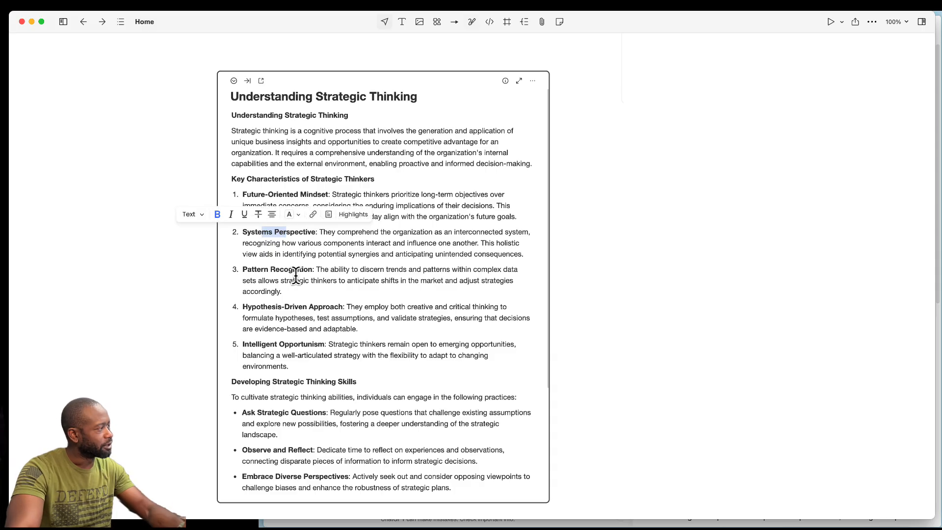
{"action": "left_click", "coordinate": [304, 266]}
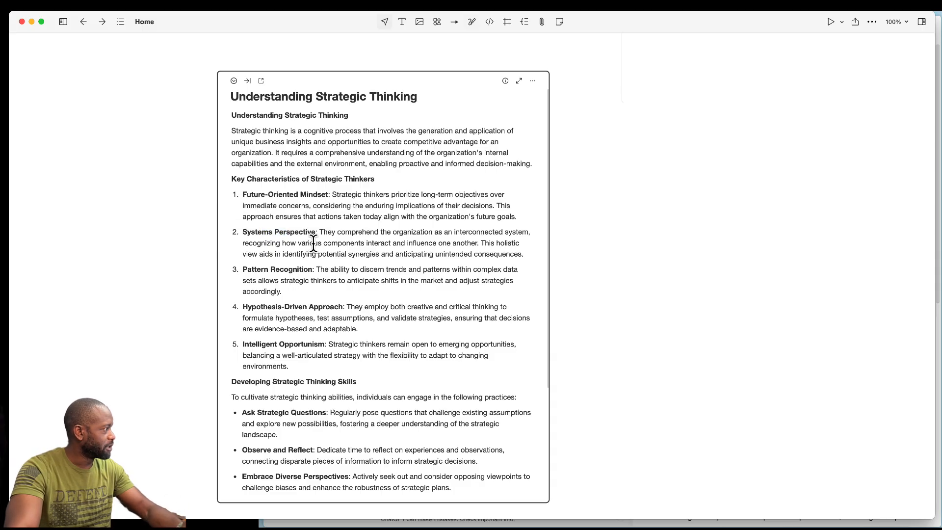
Turn the numbered list terms "Future-Oriented Mindset" and "Systems Perspective" into new linked cards.
{"action": "left_click_drag", "start_coordinate": [242, 195], "coordinate": [330, 194]}
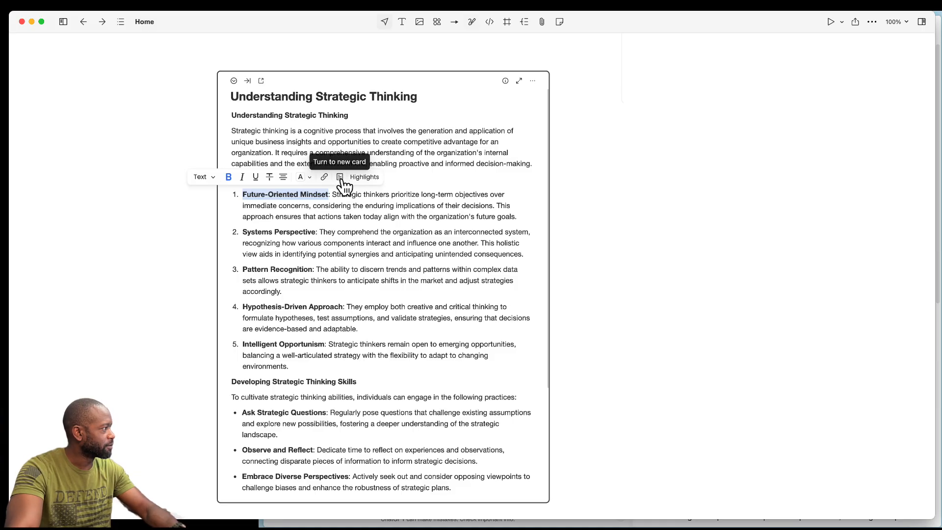
{"action": "left_click", "coordinate": [341, 178]}
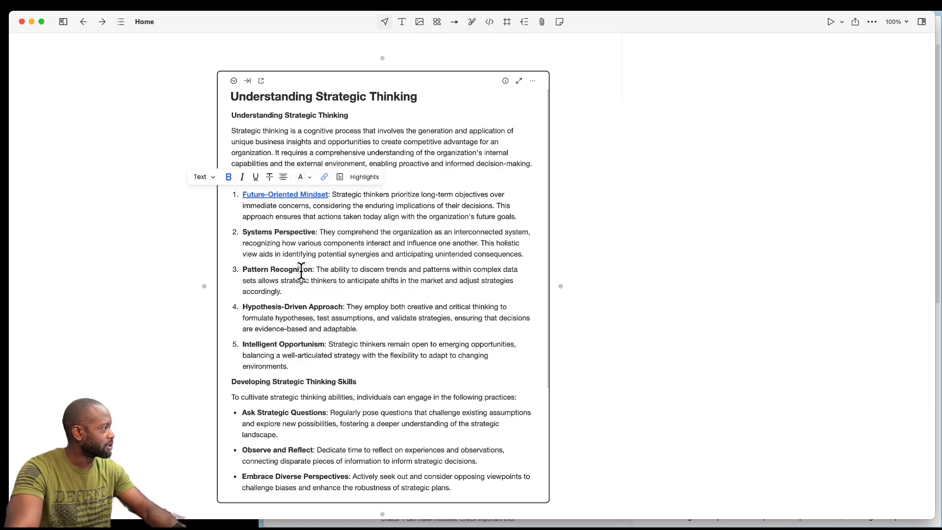
{"action": "left_click_drag", "start_coordinate": [243, 232], "coordinate": [317, 239]}
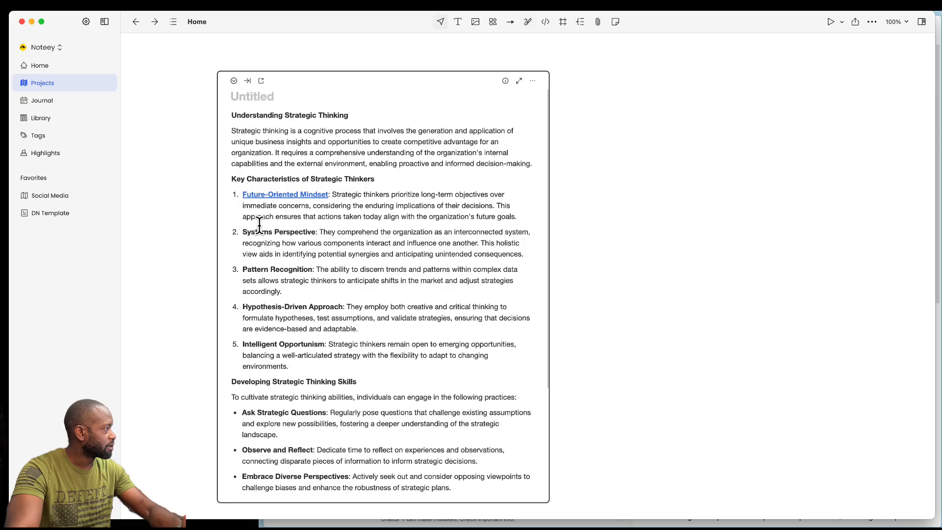
{"action": "left_click_drag", "start_coordinate": [242, 231], "coordinate": [317, 231]}
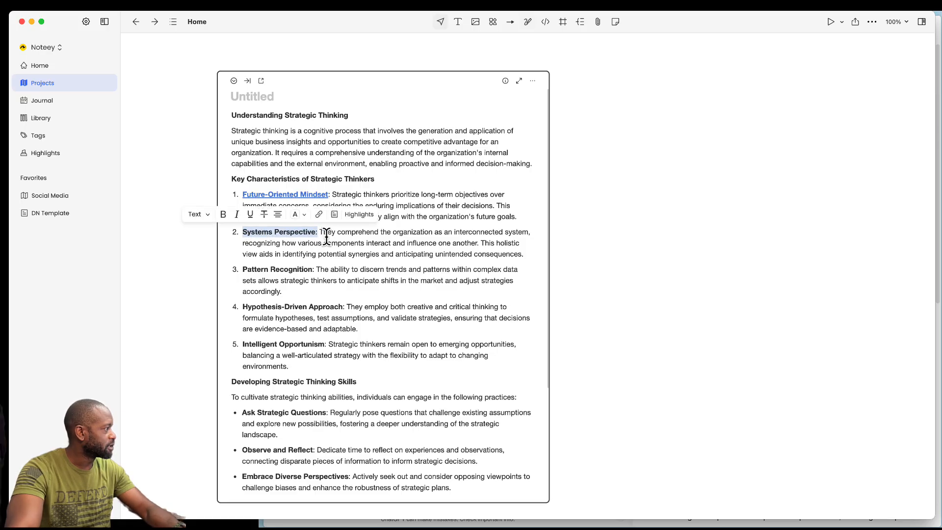
{"action": "left_click", "coordinate": [243, 232]}
{"action": "left_click_drag", "start_coordinate": [242, 231], "coordinate": [315, 231]}
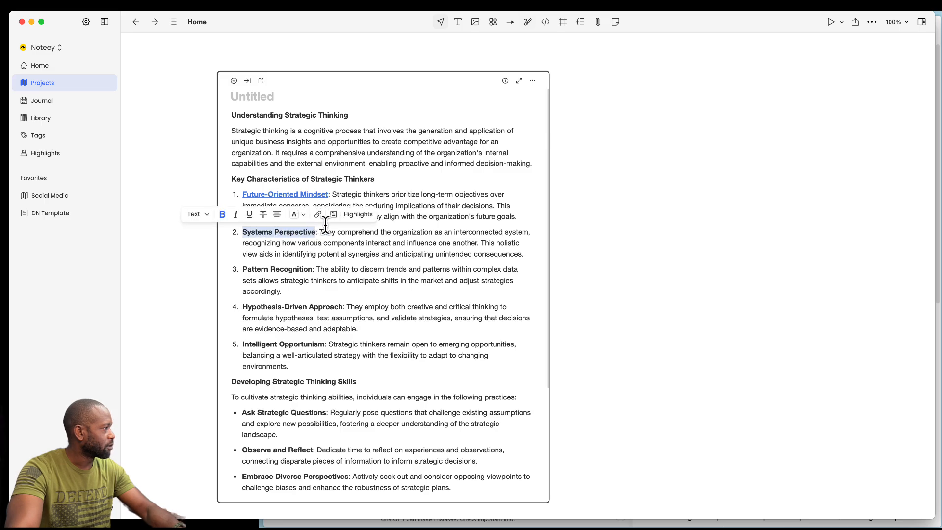
{"action": "left_click", "coordinate": [333, 215]}
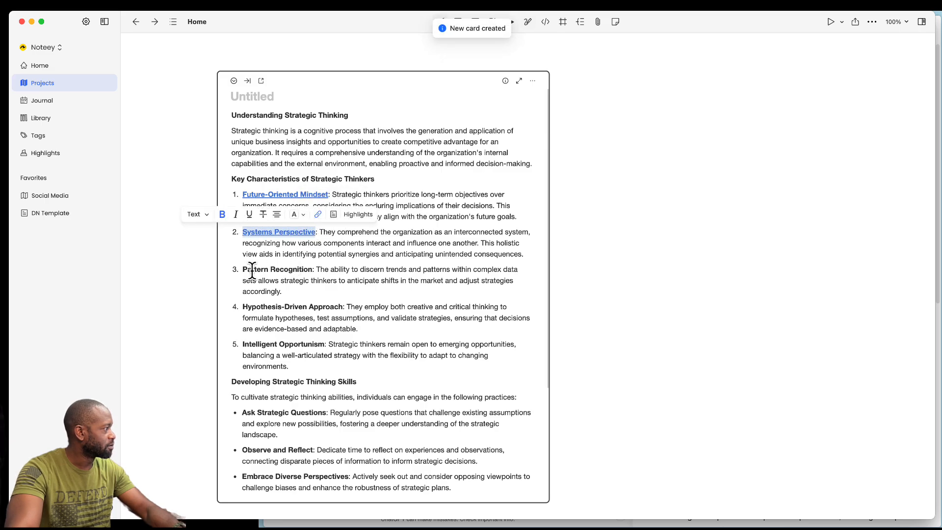
Turn the list terms "Pattern Recognition" and "Hypothesis-Driven Approach" into new linked cards.
{"action": "left_click_drag", "start_coordinate": [242, 269], "coordinate": [312, 268]}
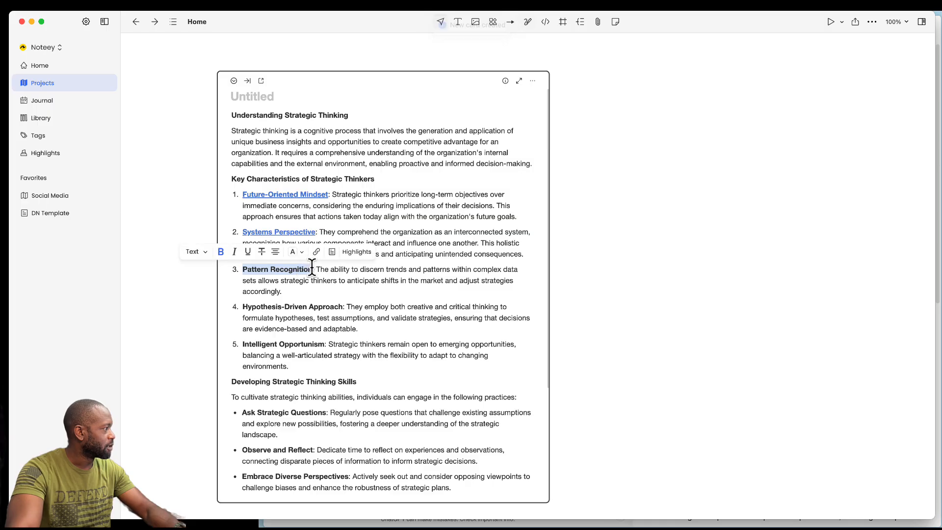
{"action": "left_click", "coordinate": [332, 252]}
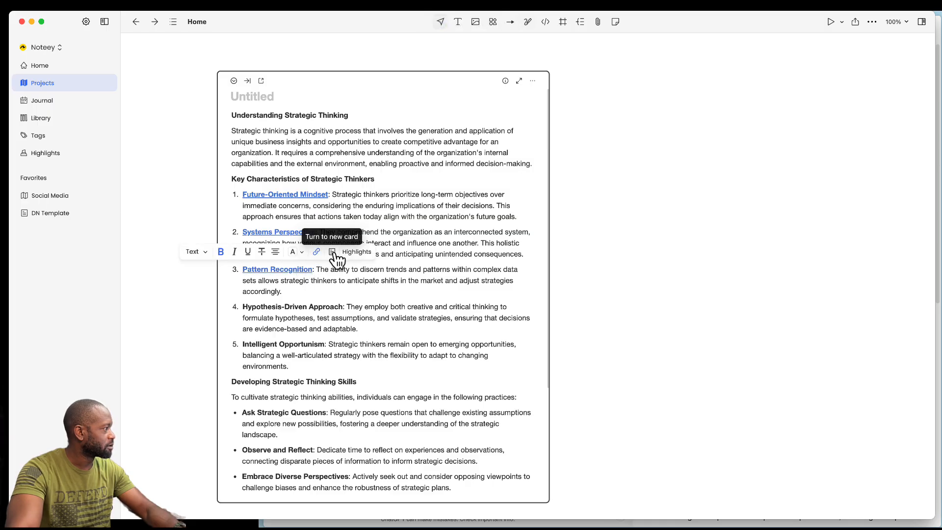
{"action": "left_click_drag", "start_coordinate": [244, 307], "coordinate": [330, 308]}
{"action": "left_click", "coordinate": [329, 308]}
{"action": "left_click_drag", "start_coordinate": [244, 308], "coordinate": [343, 307]}
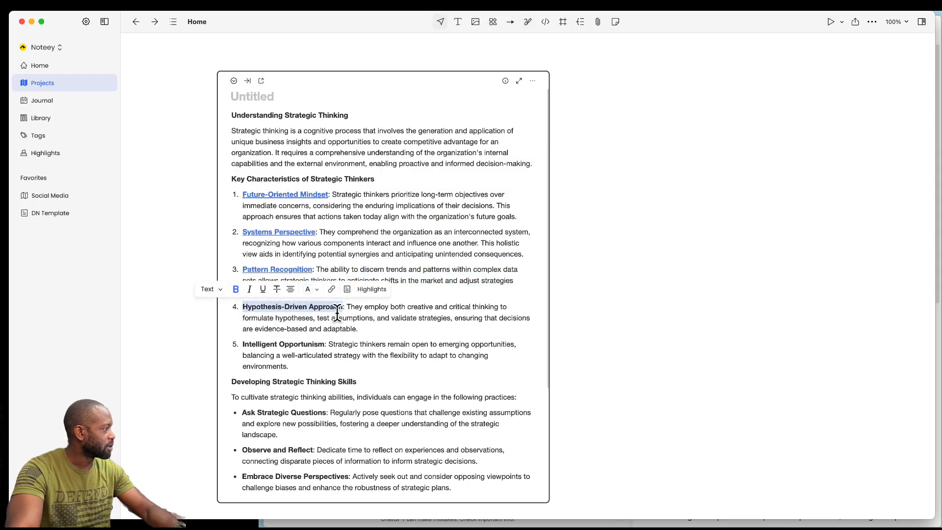
{"action": "left_click", "coordinate": [347, 289]}
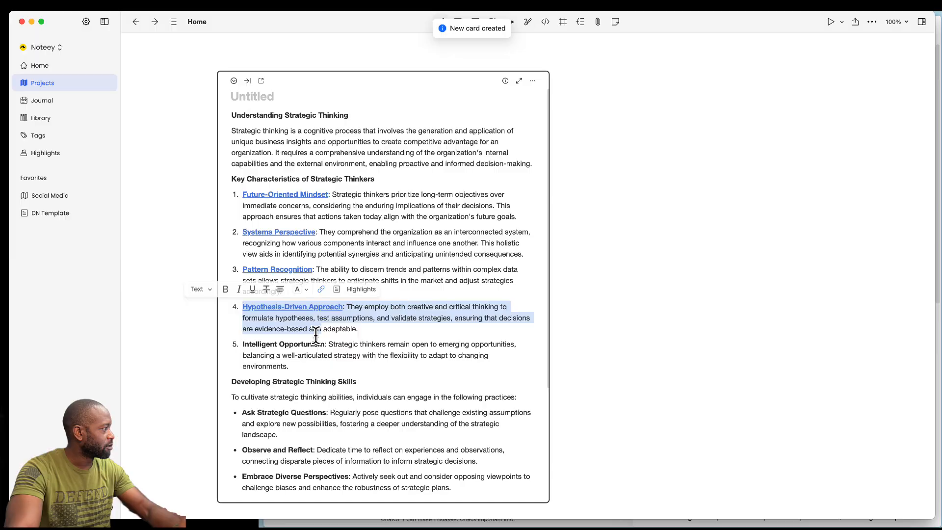
{"action": "left_click", "coordinate": [329, 253]}
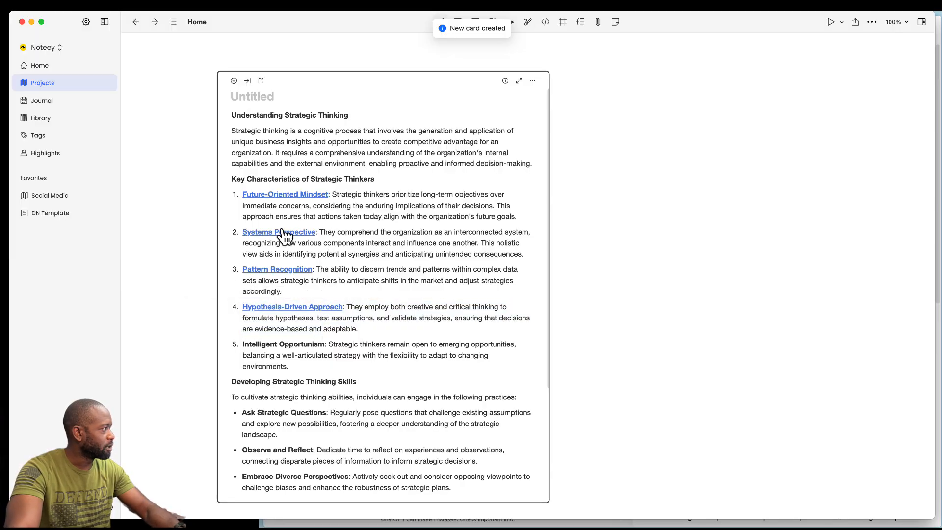
Check the library for the newly created cards and return to the whiteboard.
{"action": "left_click", "coordinate": [39, 119]}
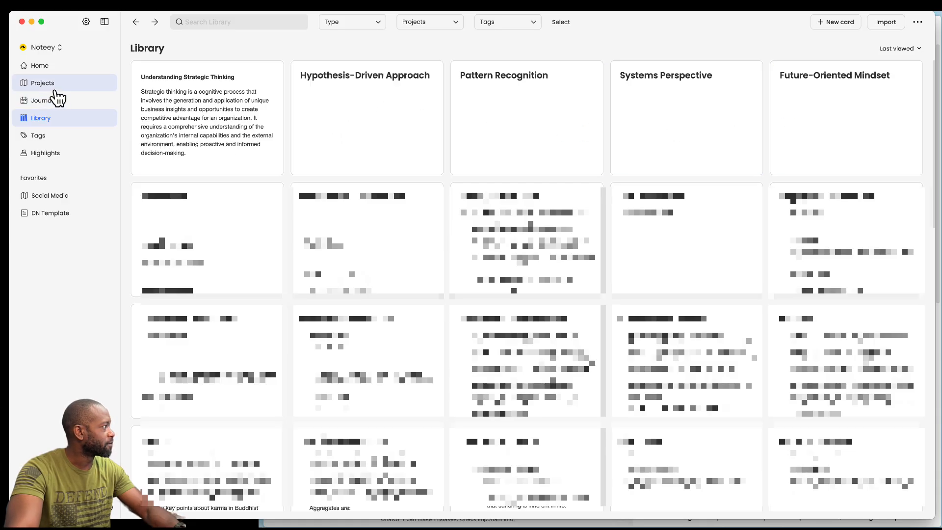
{"action": "left_click", "coordinate": [137, 23]}
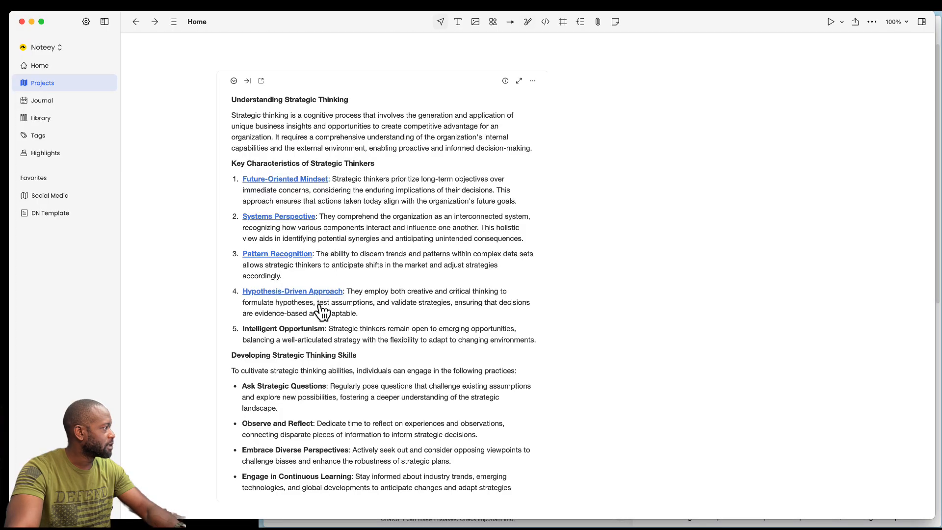
Move the description of "Future-Oriented Mindset" out of the article's list into the body of its linked card, and close that card.
{"action": "left_click", "coordinate": [518, 206]}
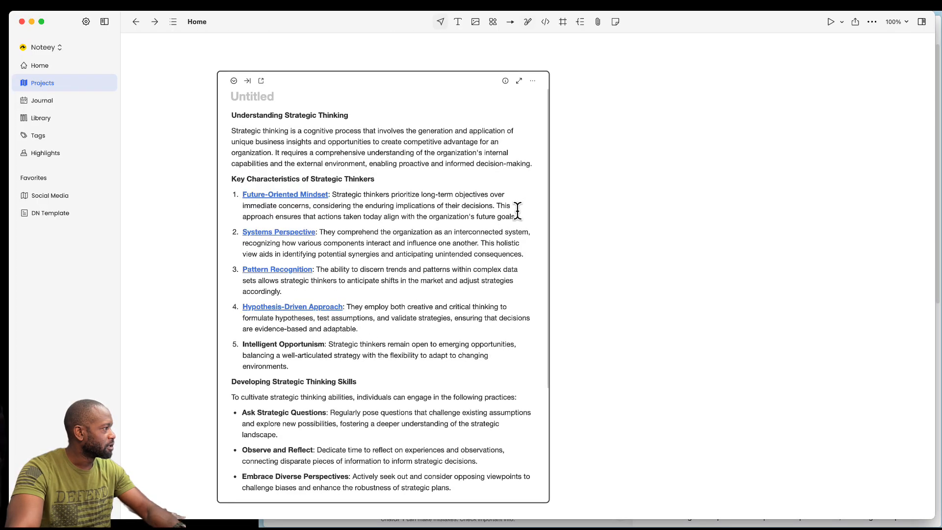
{"action": "left_click_drag", "start_coordinate": [517, 211], "coordinate": [332, 191]}
{"action": "key", "text": "super+c"}
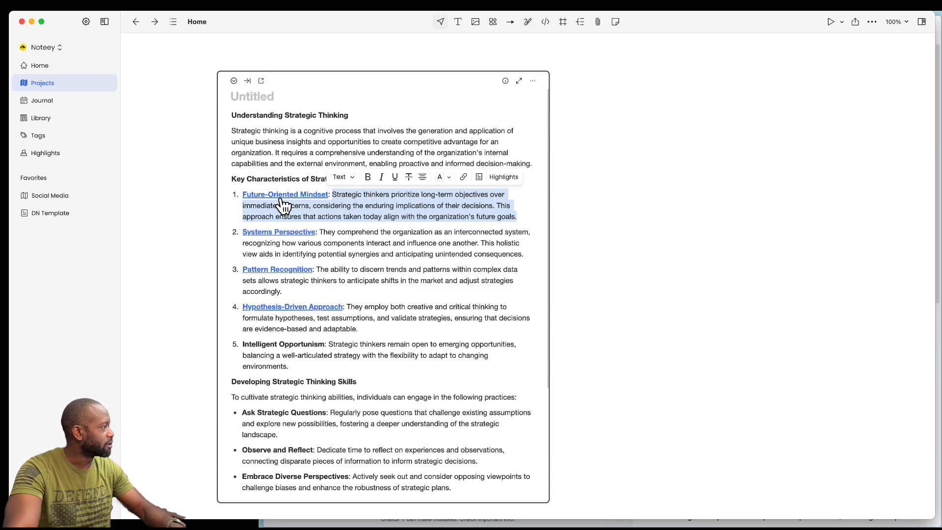
{"action": "key", "text": "BackSpace"}
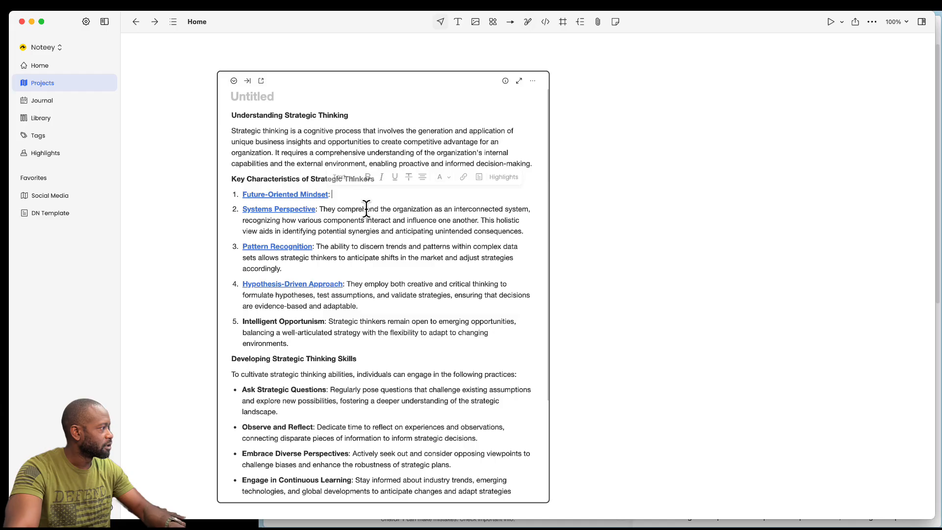
{"action": "left_click", "coordinate": [320, 201]}
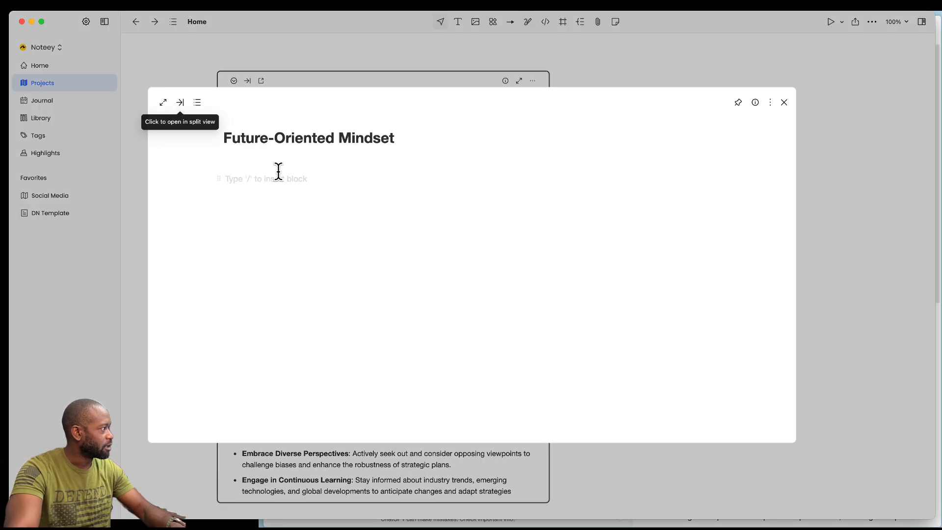
{"action": "left_click", "coordinate": [249, 164]}
{"action": "key", "text": "super+v"}
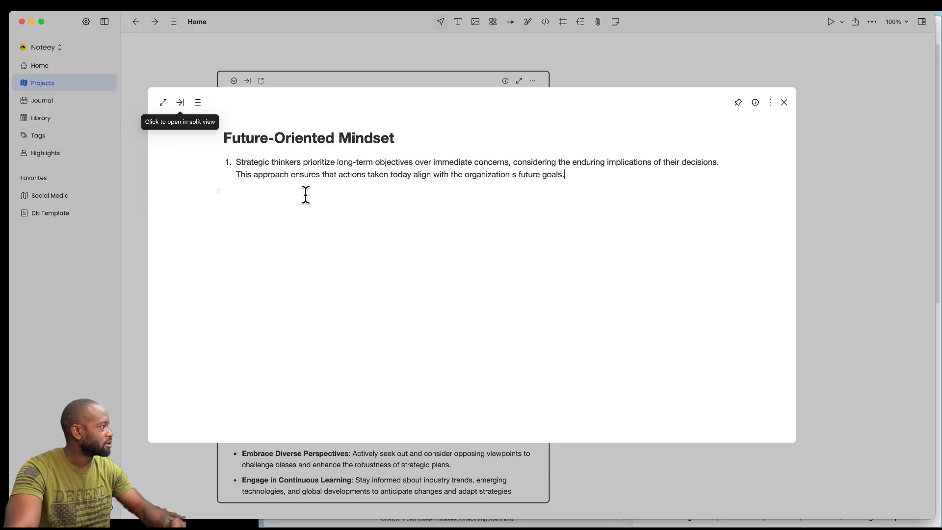
{"action": "left_click", "coordinate": [132, 233]}
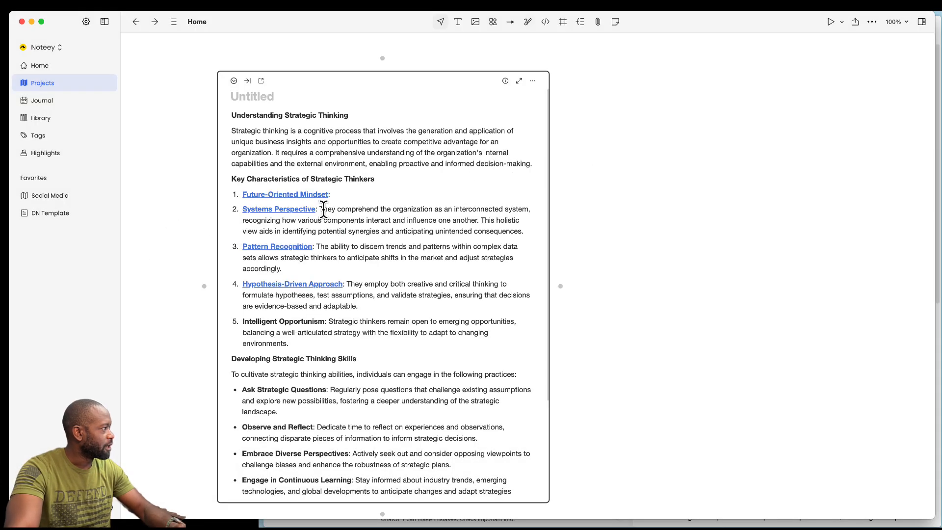
Cut the "Systems Perspective" description from the article's list, paste it into the body of its linked card, and close that card.
{"action": "left_click_drag", "start_coordinate": [320, 209], "coordinate": [523, 232]}
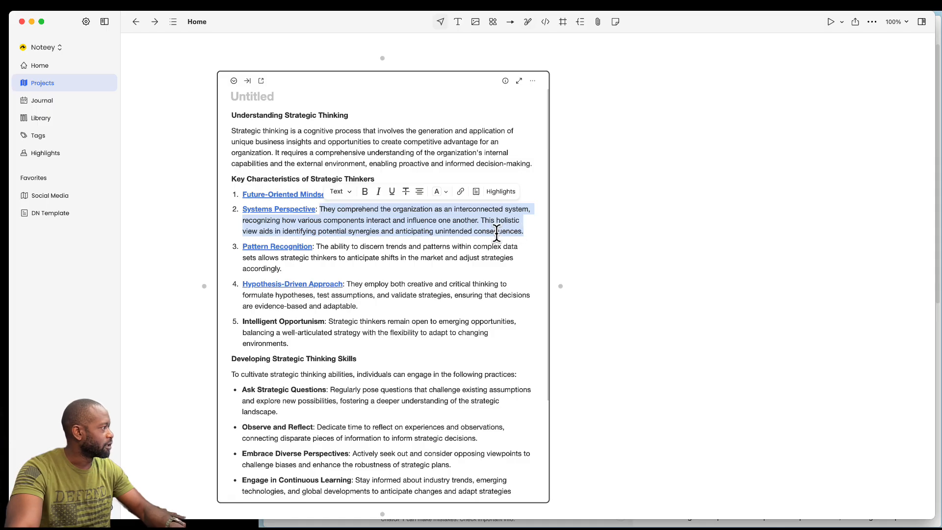
{"action": "key", "text": "super+x"}
{"action": "left_click", "coordinate": [306, 211]}
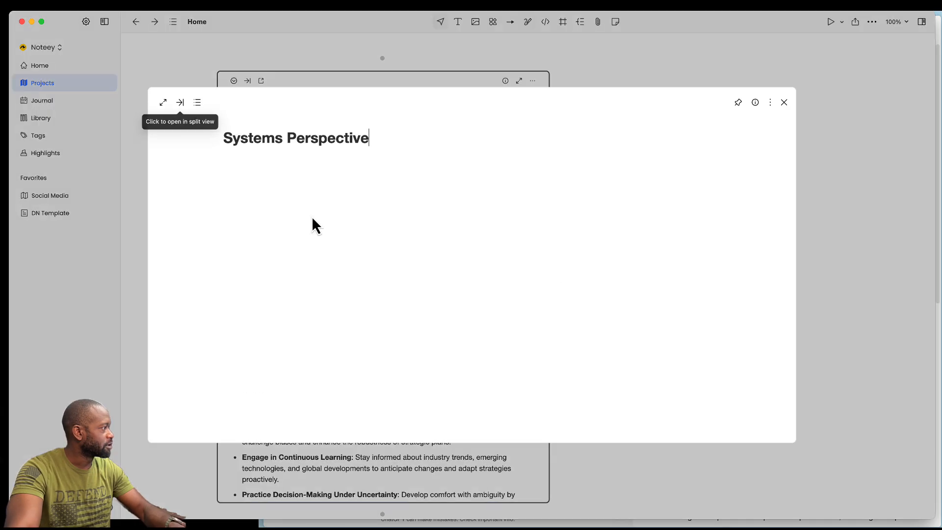
{"action": "left_click", "coordinate": [262, 167]}
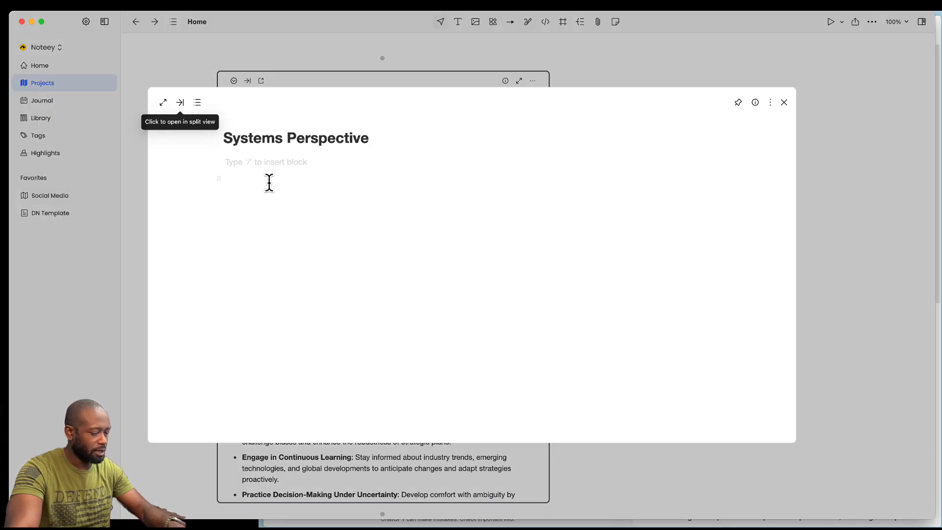
{"action": "key", "text": "super+v"}
{"action": "left_click", "coordinate": [133, 239]}
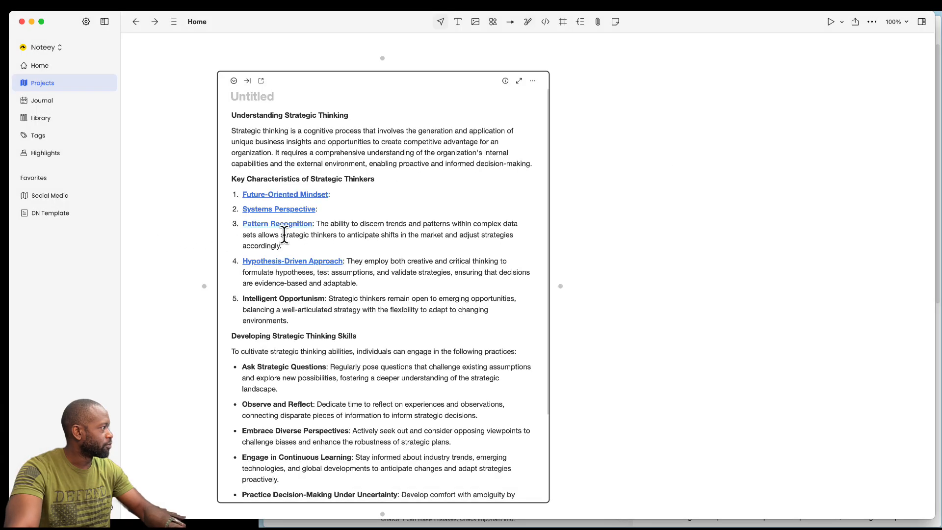
Move the description of "Pattern Recognition" out of the article's list into the body of its linked card, and close that card.
{"action": "left_click_drag", "start_coordinate": [316, 223], "coordinate": [301, 244]}
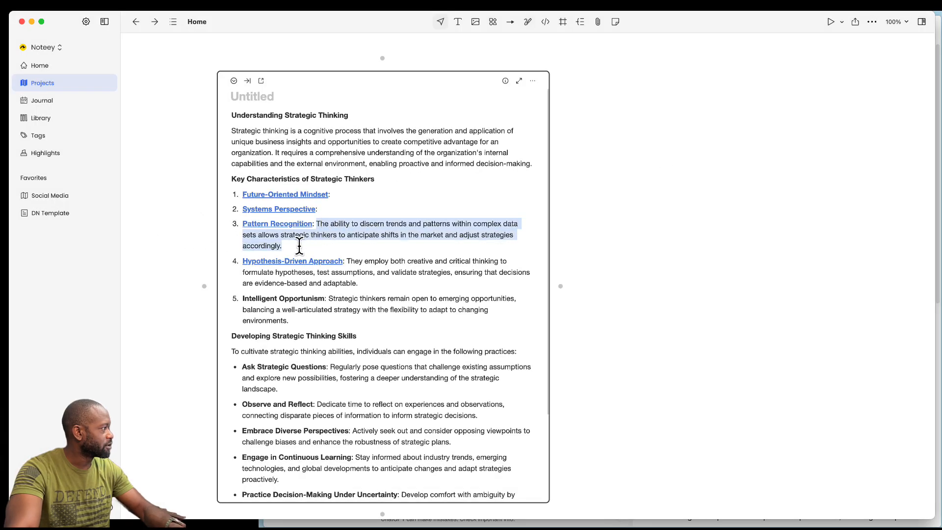
{"action": "key", "text": "super+x"}
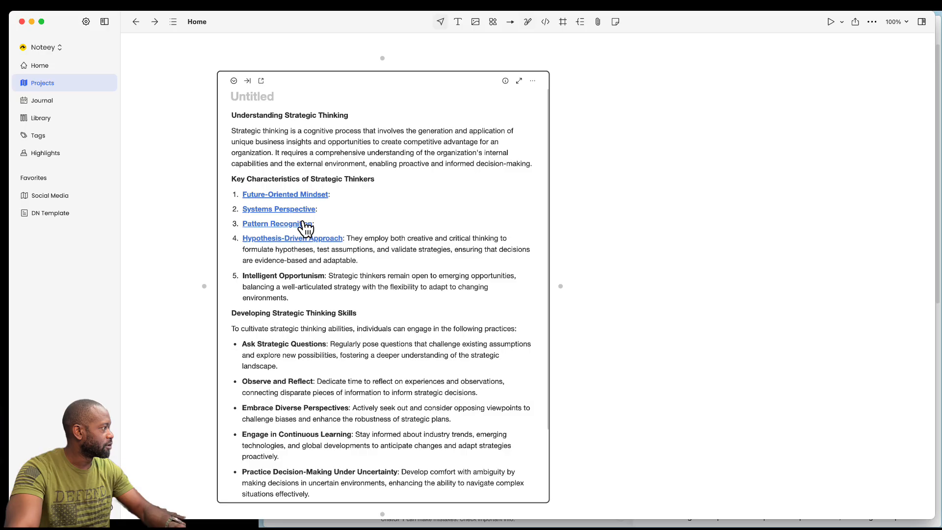
{"action": "left_click", "coordinate": [301, 224]}
{"action": "left_click", "coordinate": [252, 166]}
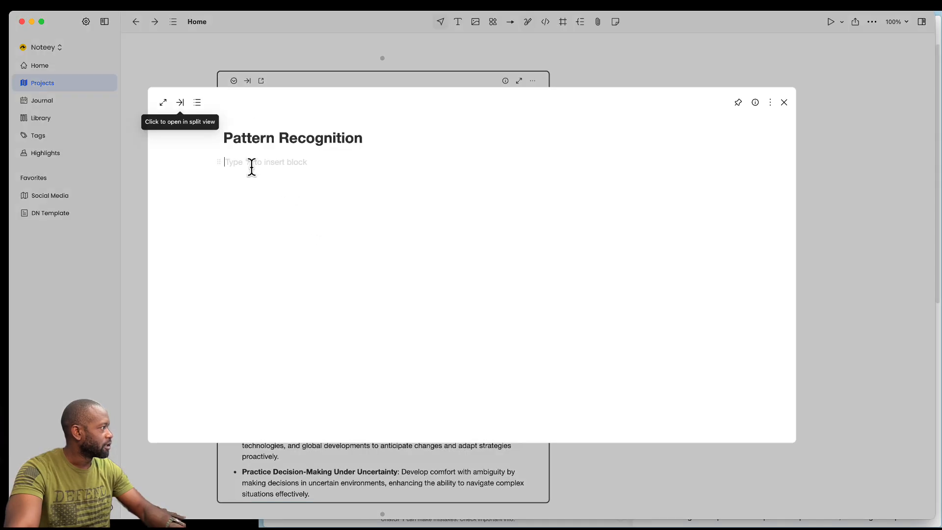
{"action": "key", "text": "super+v"}
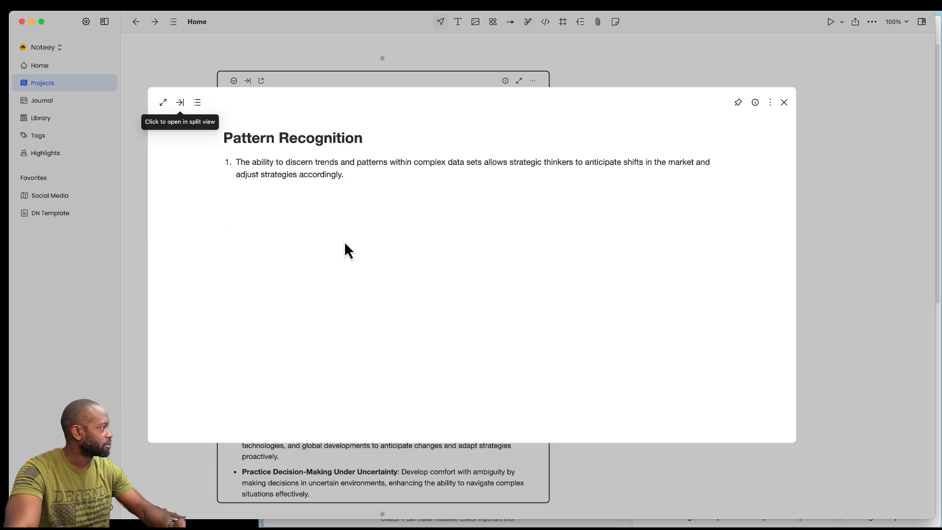
{"action": "key", "text": "Escape"}
Cut the "Hypothesis-Driven Approach" description from the article's list, paste it into the body of its linked card, and close that card.
{"action": "left_click_drag", "start_coordinate": [346, 239], "coordinate": [366, 262]}
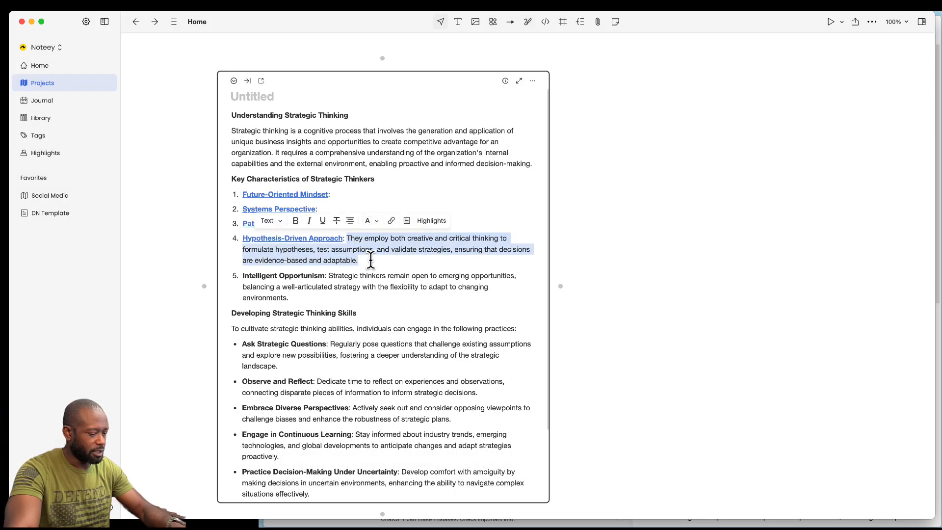
{"action": "key", "text": "super+x"}
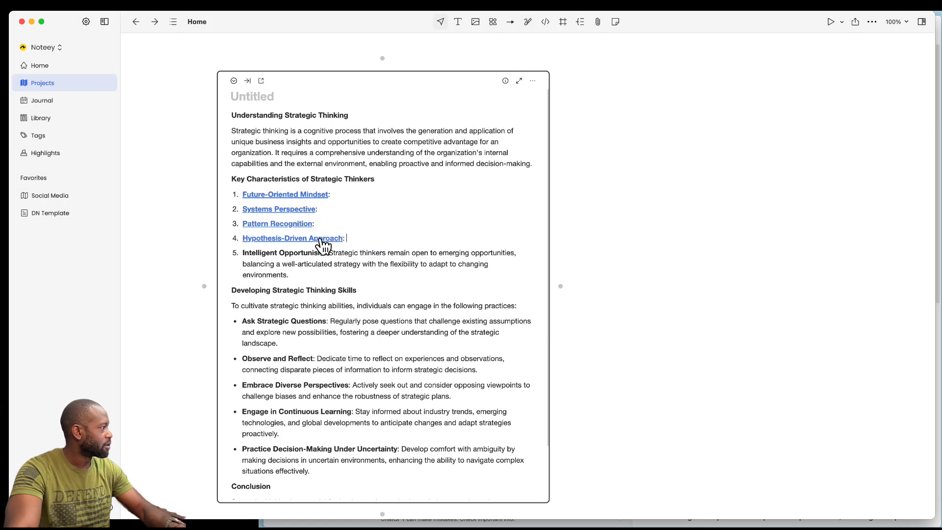
{"action": "left_click", "coordinate": [319, 239]}
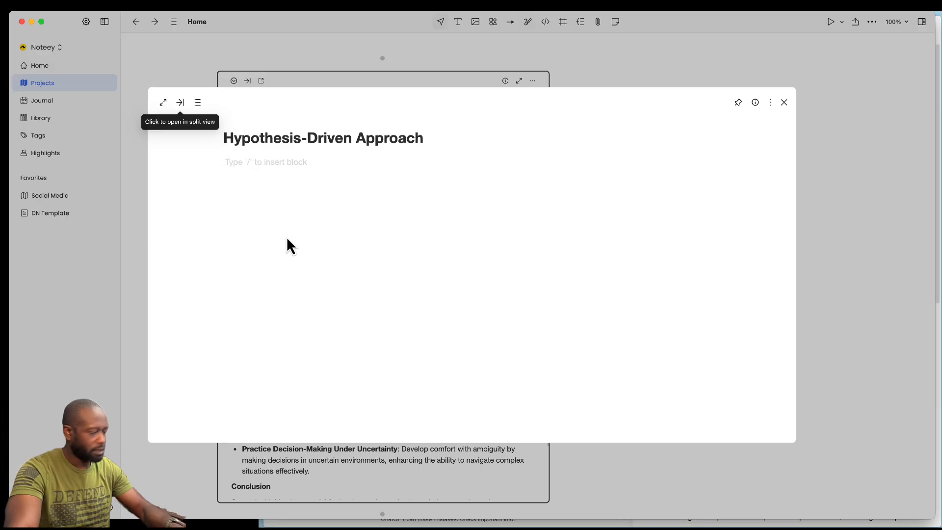
{"action": "key", "text": "super+v"}
{"action": "left_click", "coordinate": [133, 274]}
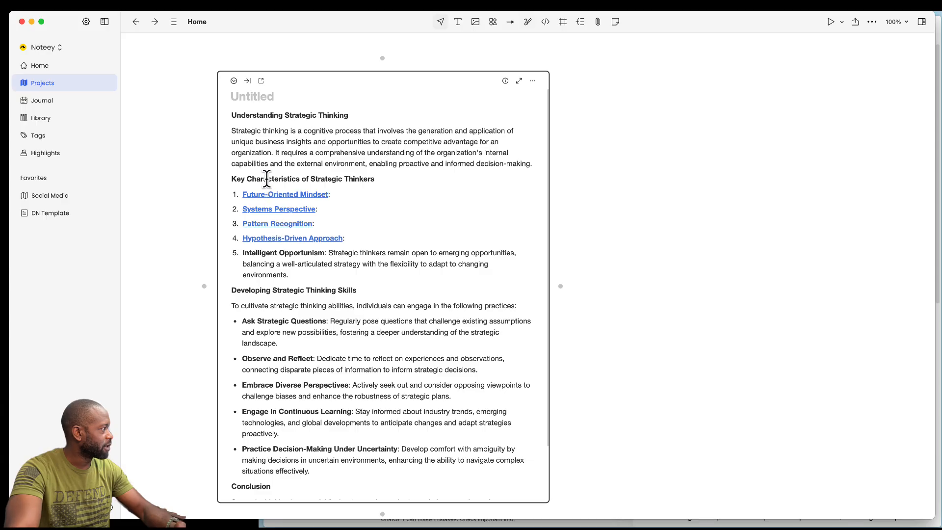
Delete the leftover colons after the four linked terms in the key characteristics list.
{"action": "left_click", "coordinate": [325, 210]}
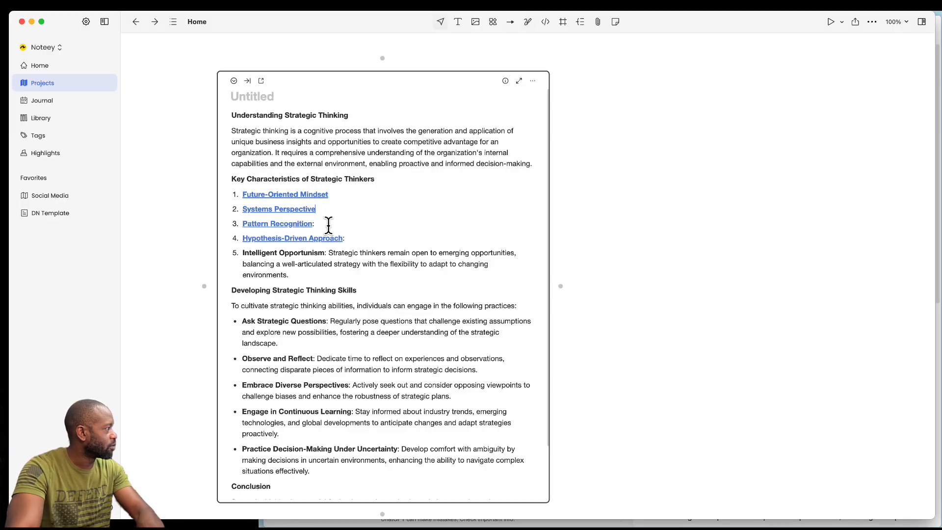
{"action": "key", "text": "BackSpace"}
{"action": "key", "text": "BackSpace"}
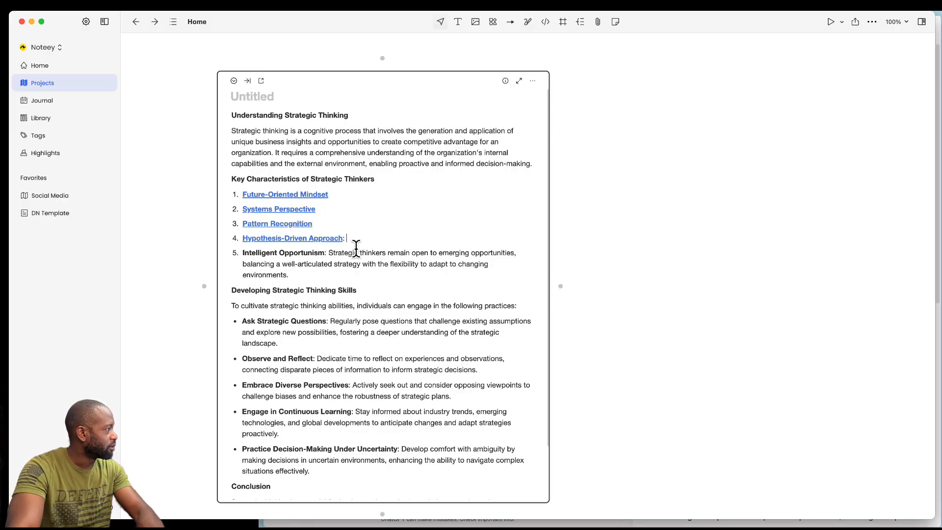
{"action": "left_click", "coordinate": [338, 256]}
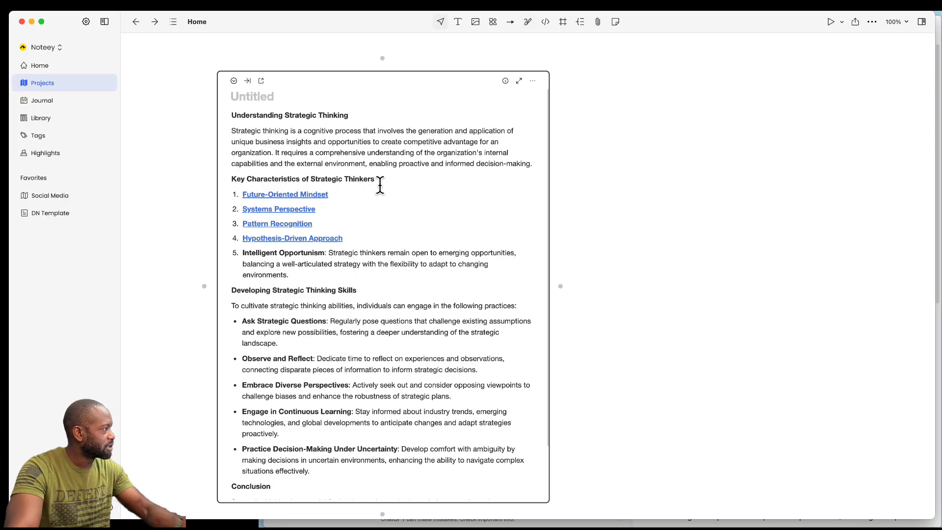
{"action": "left_click_drag", "start_coordinate": [371, 164], "coordinate": [397, 165]}
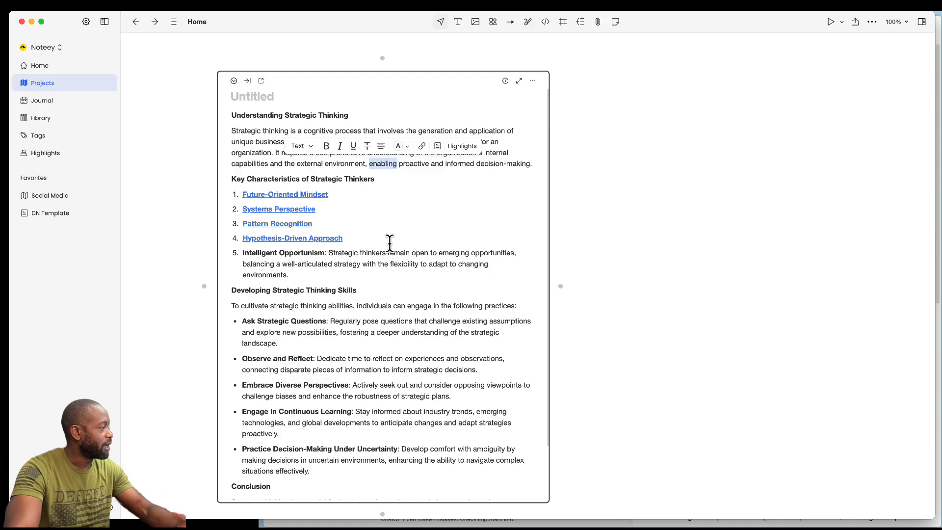
{"action": "left_click", "coordinate": [302, 177]}
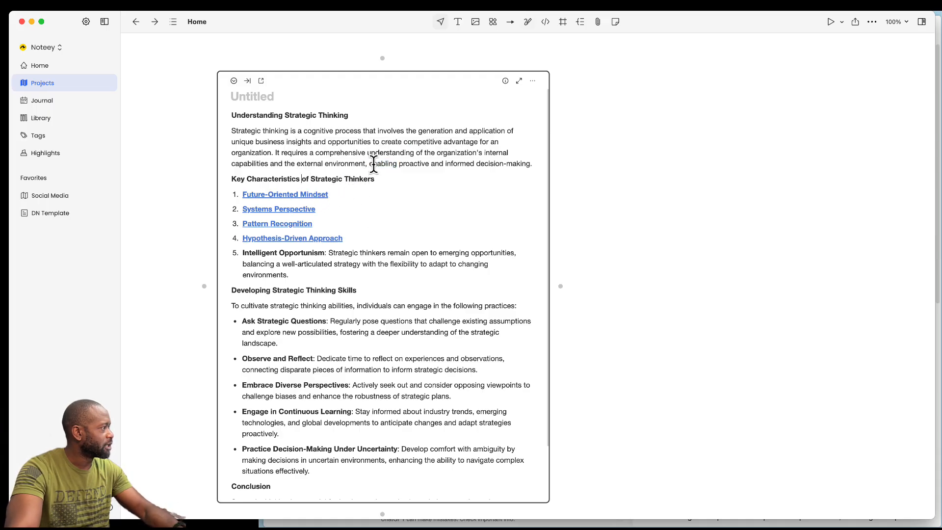
{"action": "left_click_drag", "start_coordinate": [369, 163], "coordinate": [396, 165]}
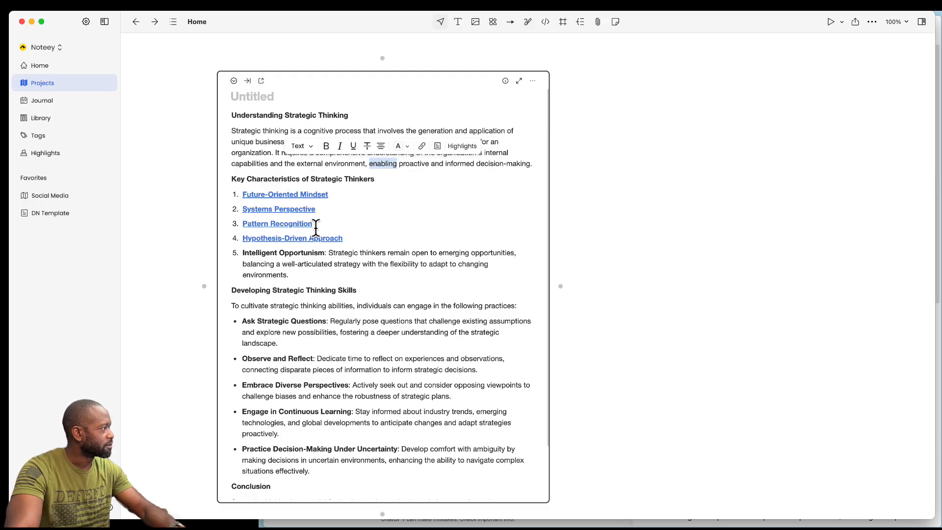
Turn the list term "Intelligent Opportunism" into a new linked card.
{"action": "left_click_drag", "start_coordinate": [242, 252], "coordinate": [324, 253]}
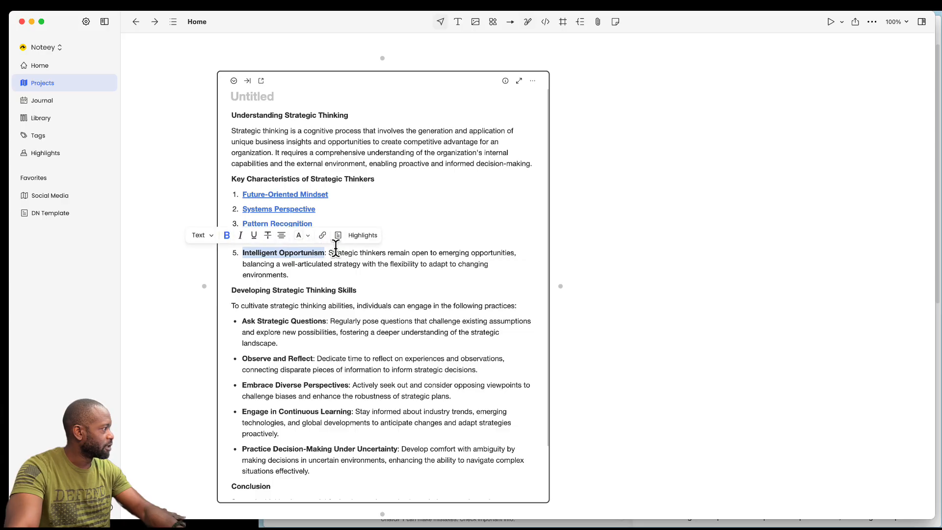
{"action": "left_click", "coordinate": [338, 238]}
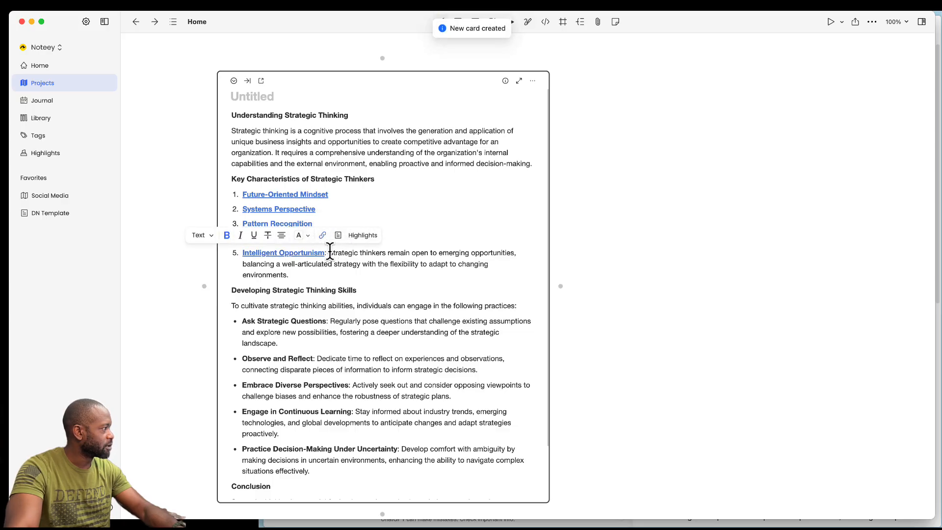
{"action": "left_click_drag", "start_coordinate": [330, 251], "coordinate": [341, 273]}
{"action": "key", "text": "BackSpace"}
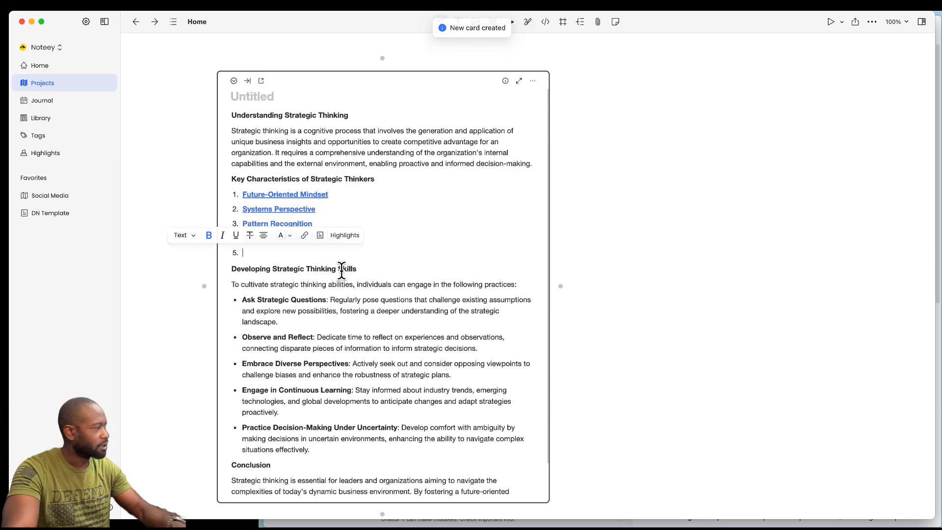
{"action": "key", "text": "super+z"}
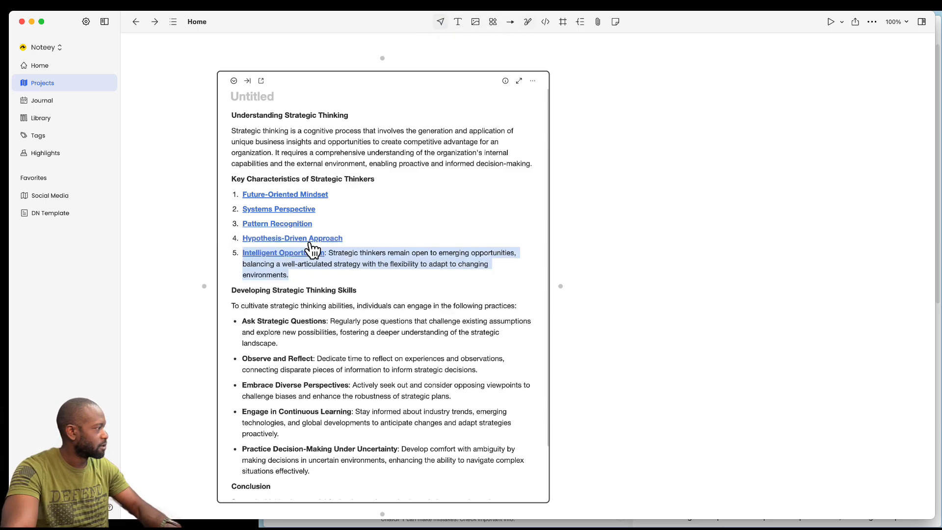
Move the "Intelligent Opportunism" description from the list into its linked card, close the card, and delete the colon left after the term.
{"action": "left_click", "coordinate": [340, 253]}
{"action": "left_click_drag", "start_coordinate": [332, 254], "coordinate": [324, 270]}
{"action": "left_click", "coordinate": [330, 253]}
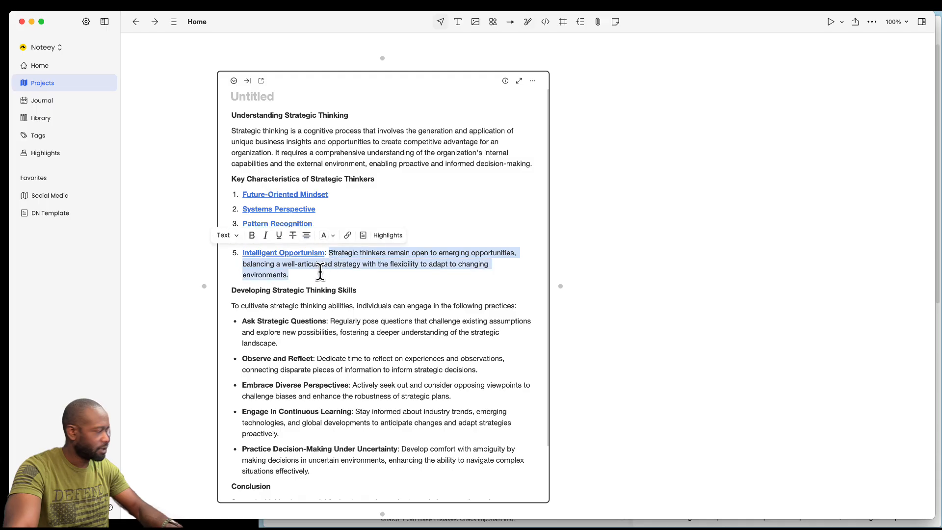
{"action": "key", "text": "BackSpace"}
{"action": "left_click", "coordinate": [308, 254]}
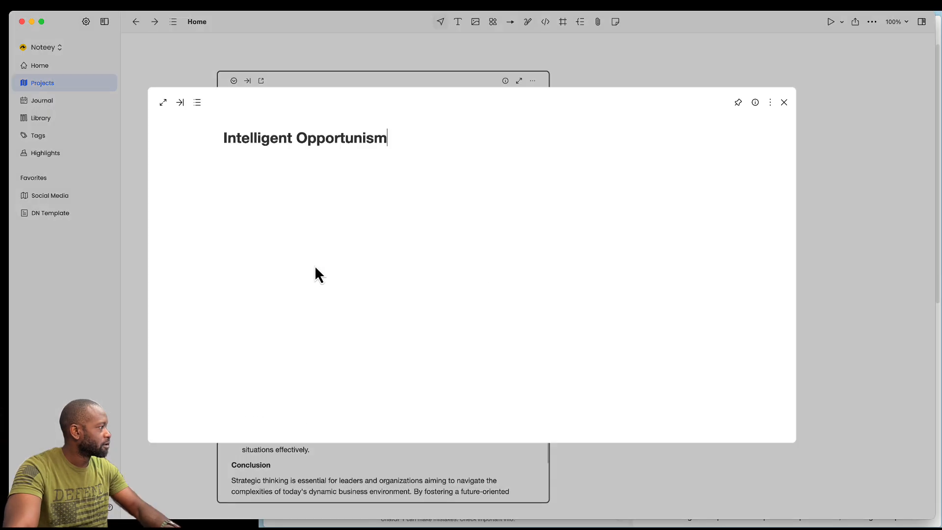
{"action": "left_click", "coordinate": [254, 165]}
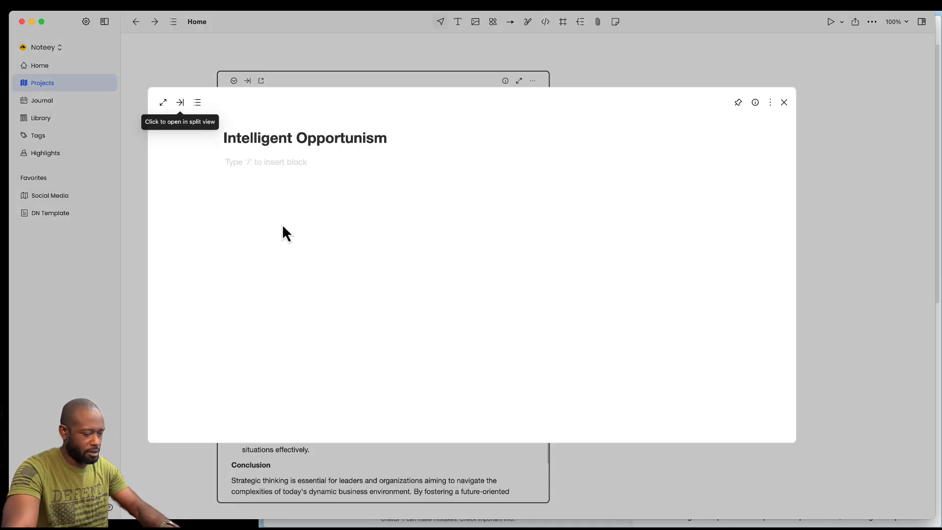
{"action": "key", "text": "super+v"}
{"action": "left_click", "coordinate": [837, 148]}
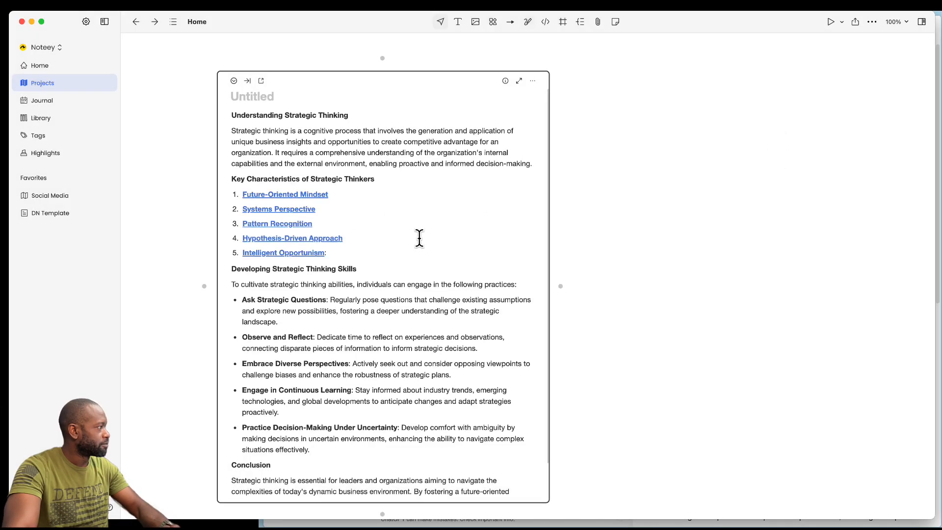
{"action": "triple_click", "coordinate": [330, 252]}
{"action": "left_click", "coordinate": [343, 260]}
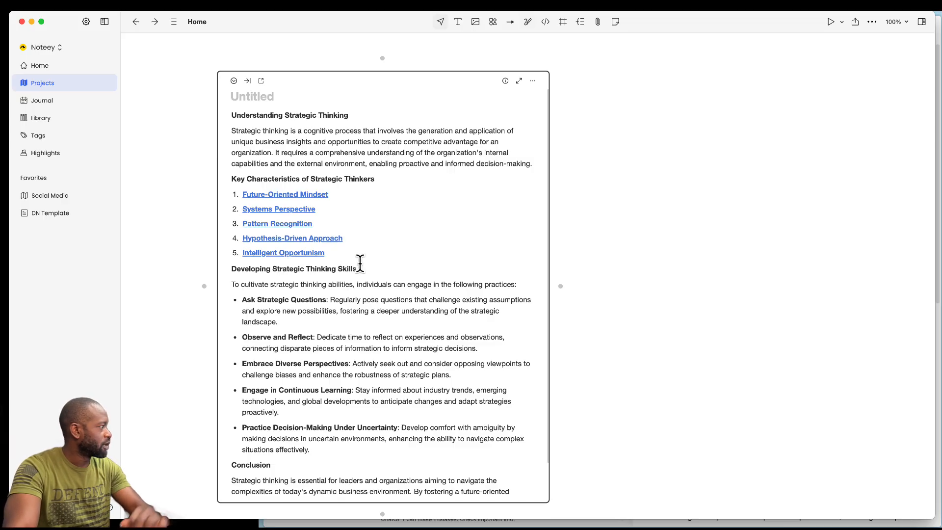
Make the article card slightly narrower and shorter on the whiteboard.
{"action": "scroll", "coordinate": [355, 325], "scroll_direction": "down", "scroll_amount": 2}
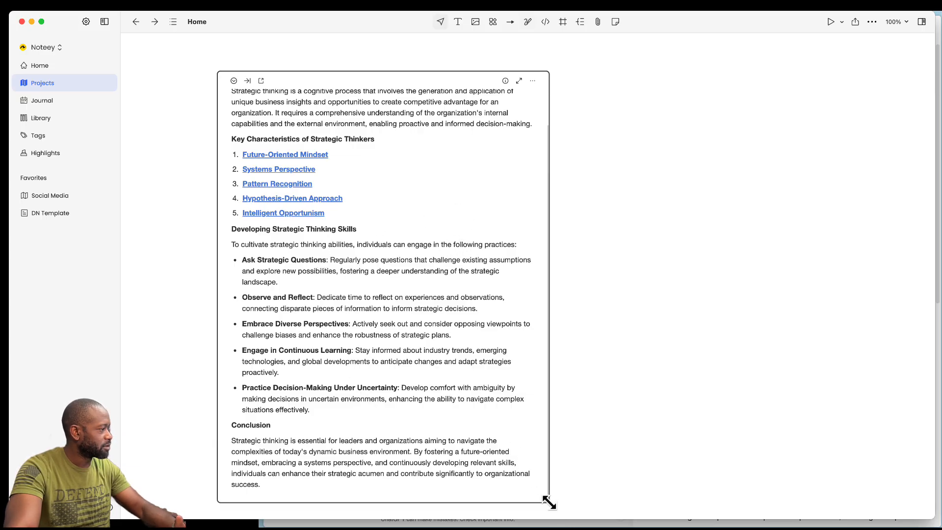
{"action": "left_click_drag", "start_coordinate": [547, 502], "coordinate": [520, 486]}
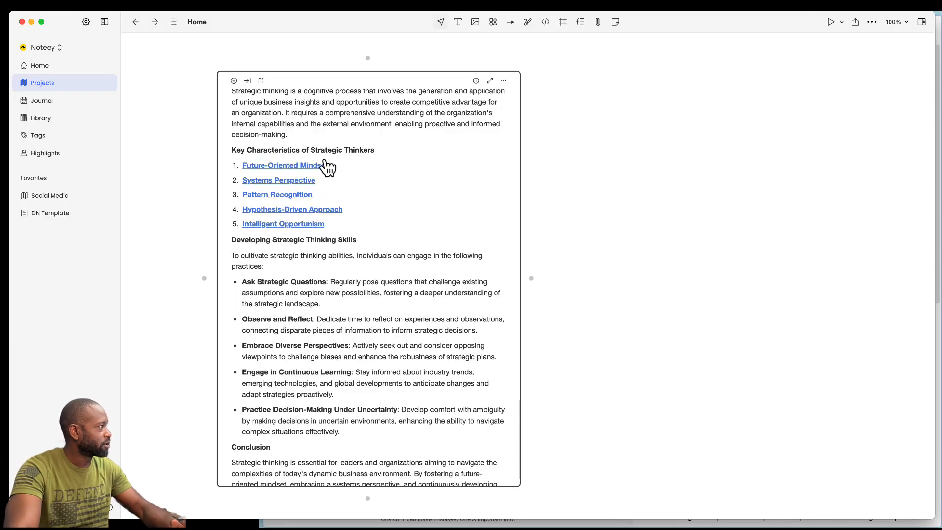
Show the library beside the whiteboard and sort its cards by date created.
{"action": "left_click", "coordinate": [921, 22]}
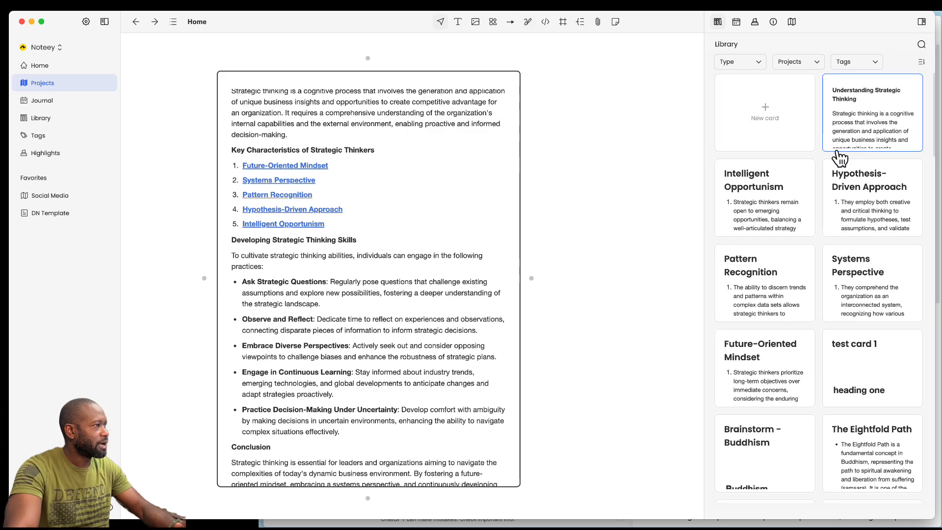
{"action": "left_click", "coordinate": [922, 62]}
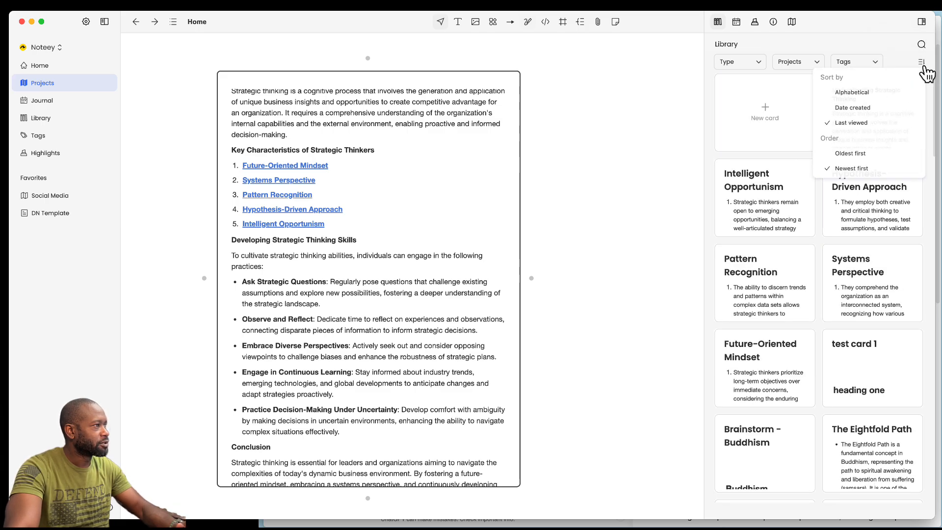
{"action": "left_click", "coordinate": [866, 114]}
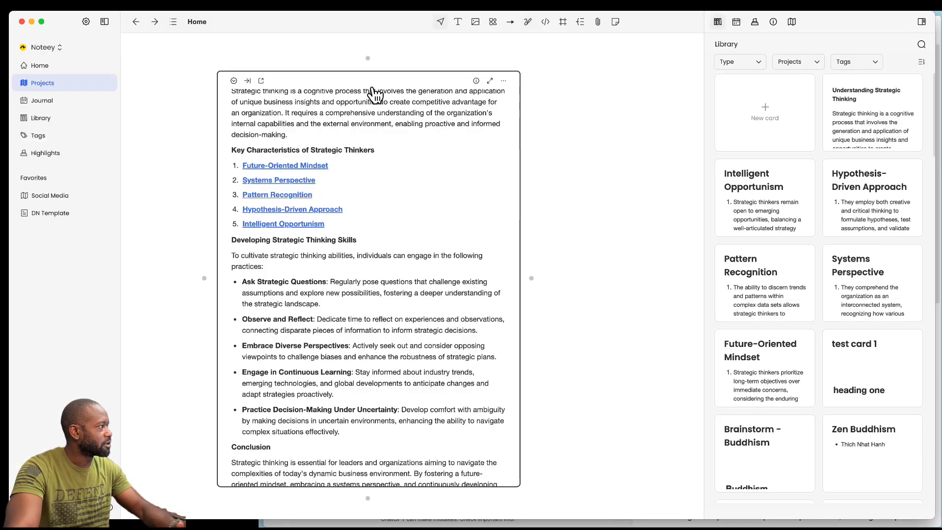
Shift the article left and place the library cards Intelligent Opportunism, Hypothesis-Driven Approach, Pattern Recognition, Systems Perspective and Future-Oriented Mindset beside it, then hide the library.
{"action": "left_click_drag", "start_coordinate": [378, 89], "coordinate": [307, 83]}
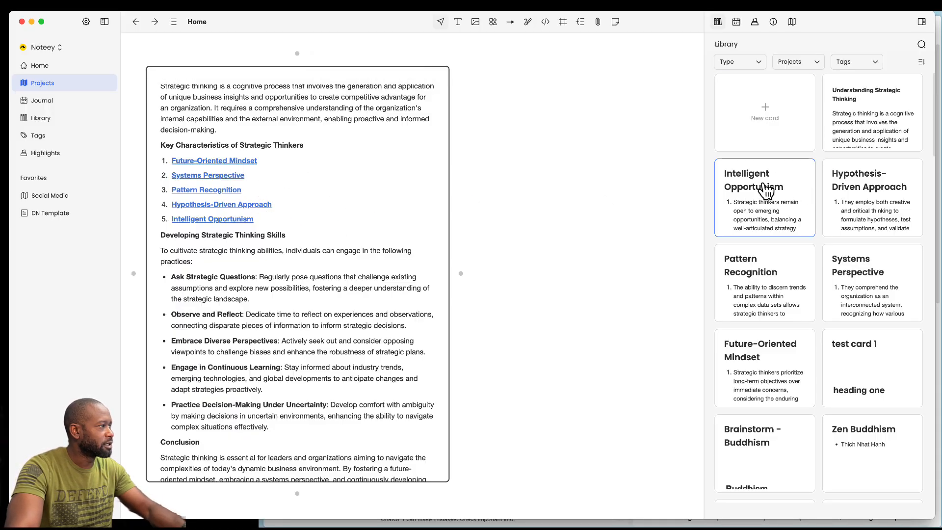
{"action": "left_click_drag", "start_coordinate": [761, 189], "coordinate": [584, 130]}
{"action": "left_click_drag", "start_coordinate": [865, 196], "coordinate": [561, 226]}
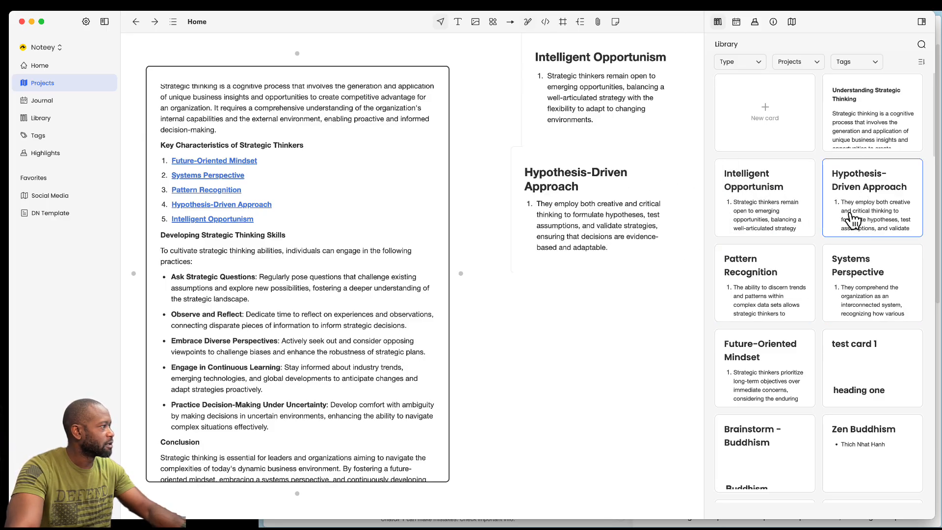
{"action": "left_click_drag", "start_coordinate": [778, 267], "coordinate": [580, 310]}
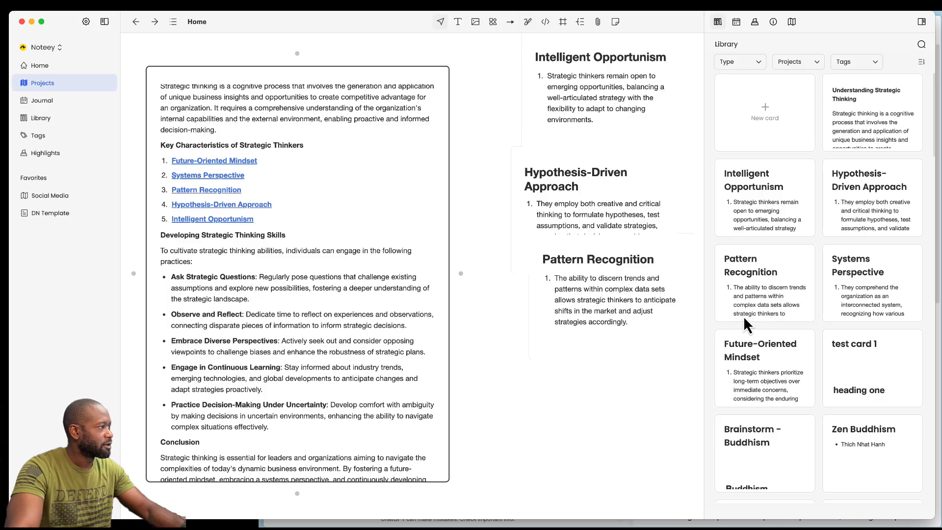
{"action": "left_click_drag", "start_coordinate": [876, 285], "coordinate": [594, 405]}
{"action": "left_click_drag", "start_coordinate": [761, 378], "coordinate": [540, 461]}
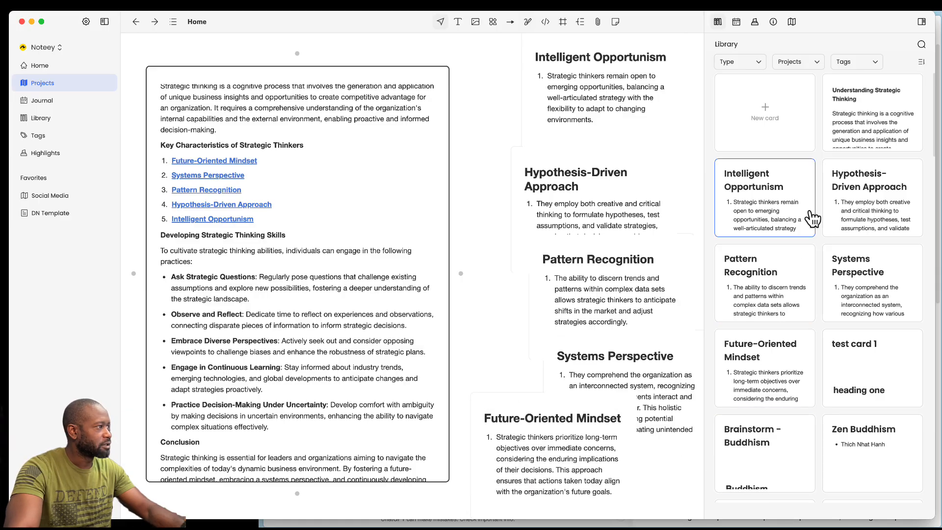
{"action": "left_click", "coordinate": [921, 21]}
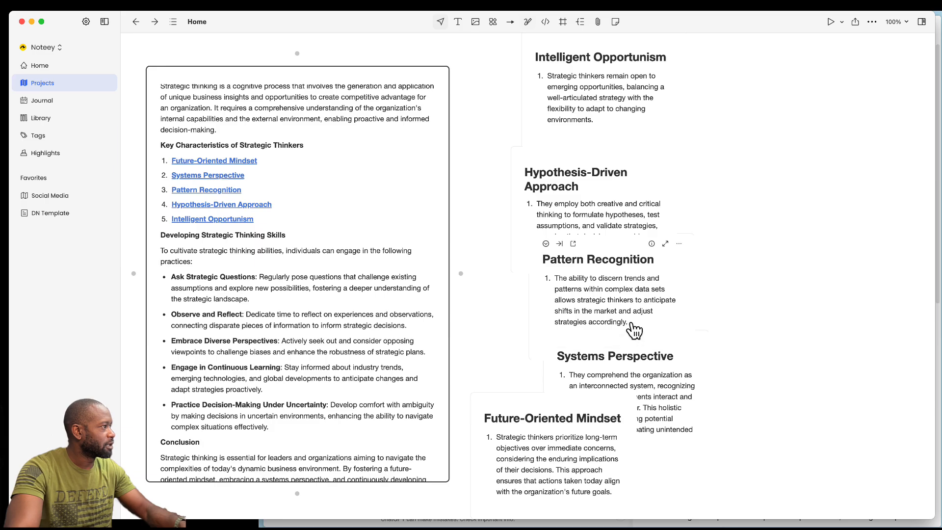
Spread the five characteristic cards into a non-overlapping arc beside the article, from Intelligent Opportunism down to Future-Oriented Mindset, and shift the article left and down.
{"action": "scroll", "coordinate": [594, 223], "scroll_direction": "down", "scroll_amount": 3}
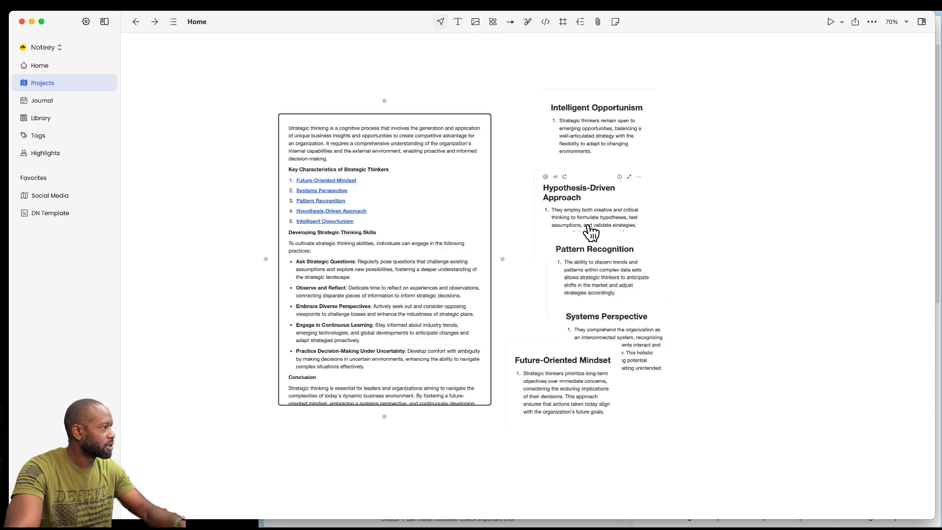
{"action": "left_click_drag", "start_coordinate": [584, 131], "coordinate": [564, 92]}
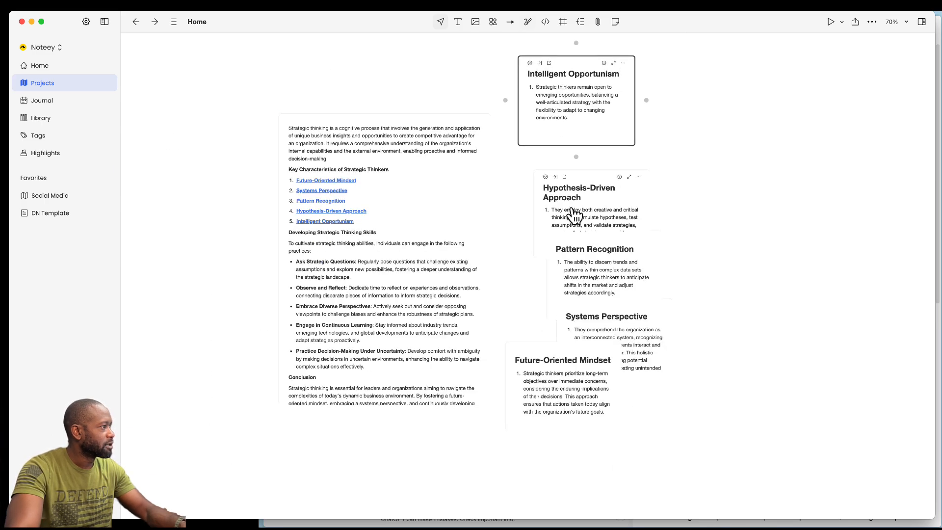
{"action": "left_click_drag", "start_coordinate": [585, 199], "coordinate": [608, 190]}
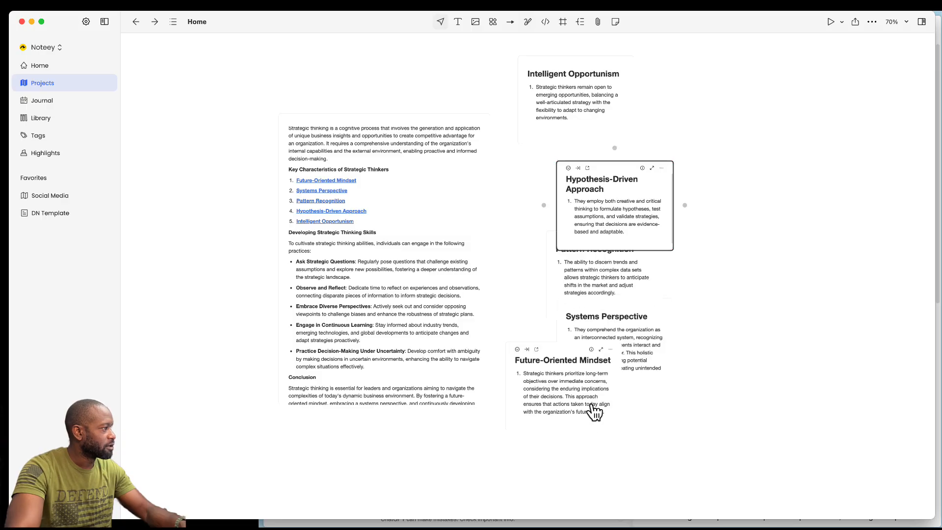
{"action": "left_click_drag", "start_coordinate": [558, 399], "coordinate": [559, 506]}
{"action": "left_click_drag", "start_coordinate": [600, 354], "coordinate": [653, 416]}
{"action": "left_click_drag", "start_coordinate": [591, 282], "coordinate": [676, 294]}
{"action": "left_click_drag", "start_coordinate": [619, 212], "coordinate": [667, 200]}
{"action": "left_click_drag", "start_coordinate": [668, 295], "coordinate": [674, 299]}
{"action": "left_click_drag", "start_coordinate": [642, 176], "coordinate": [613, 176]}
{"action": "left_click_drag", "start_coordinate": [662, 293], "coordinate": [637, 299]}
{"action": "left_click_drag", "start_coordinate": [633, 392], "coordinate": [615, 403]}
{"action": "mouse_move", "coordinate": [581, 506]}
{"action": "left_mouse_down"}
{"action": "mouse_move", "coordinate": [564, 515]}
{"action": "mouse_move", "coordinate": [593, 512]}
{"action": "left_mouse_up"}
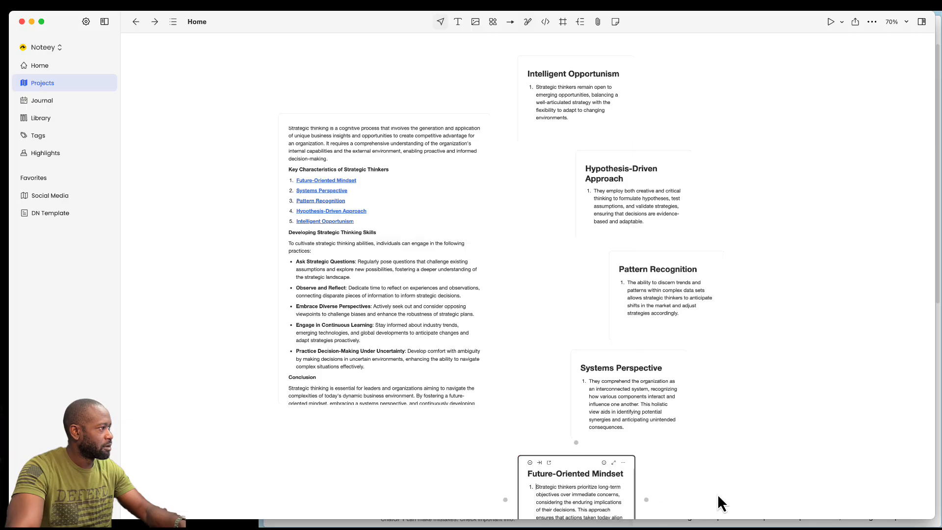
{"action": "left_click_drag", "start_coordinate": [421, 234], "coordinate": [392, 270]}
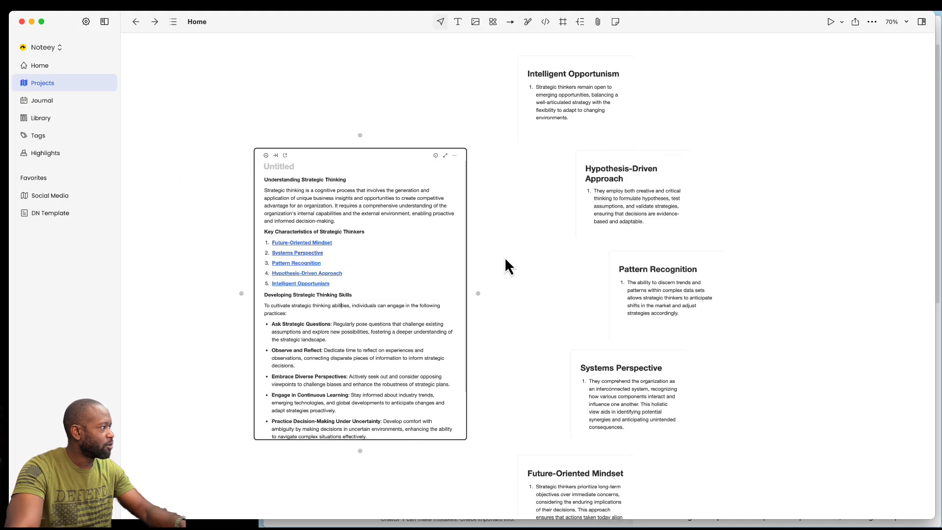
Connect the article to the Intelligent Opportunism and Hypothesis-Driven Approach cards with curved arrows, moving the article further left for more space.
{"action": "left_click_drag", "start_coordinate": [479, 296], "coordinate": [514, 100]}
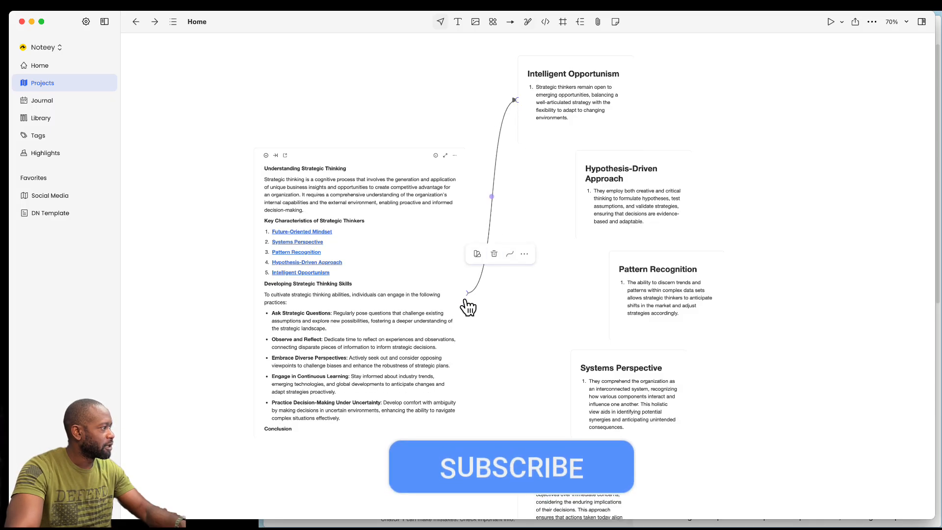
{"action": "mouse_move", "coordinate": [469, 304]}
{"action": "left_mouse_down"}
{"action": "mouse_move", "coordinate": [434, 297]}
{"action": "mouse_move", "coordinate": [544, 206]}
{"action": "mouse_move", "coordinate": [573, 196]}
{"action": "left_mouse_up"}
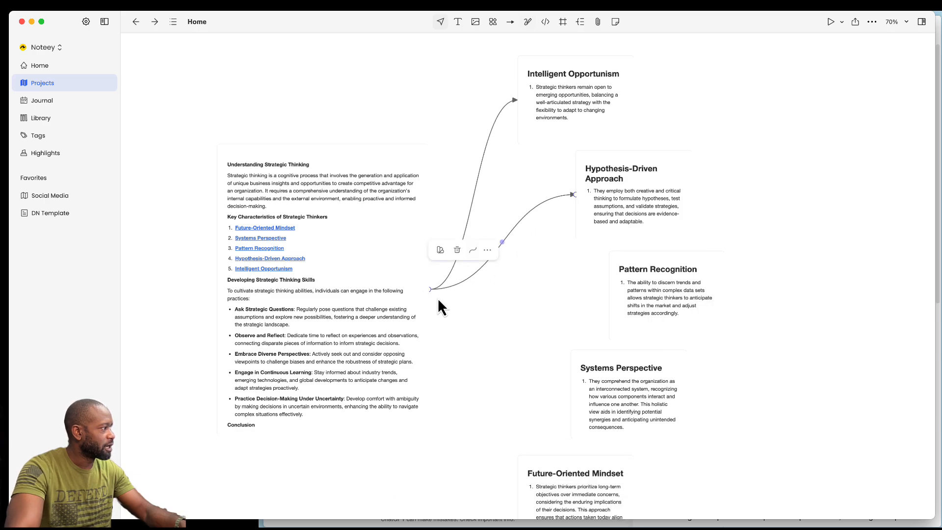
{"action": "left_click", "coordinate": [428, 311]}
{"action": "left_click", "coordinate": [462, 320]}
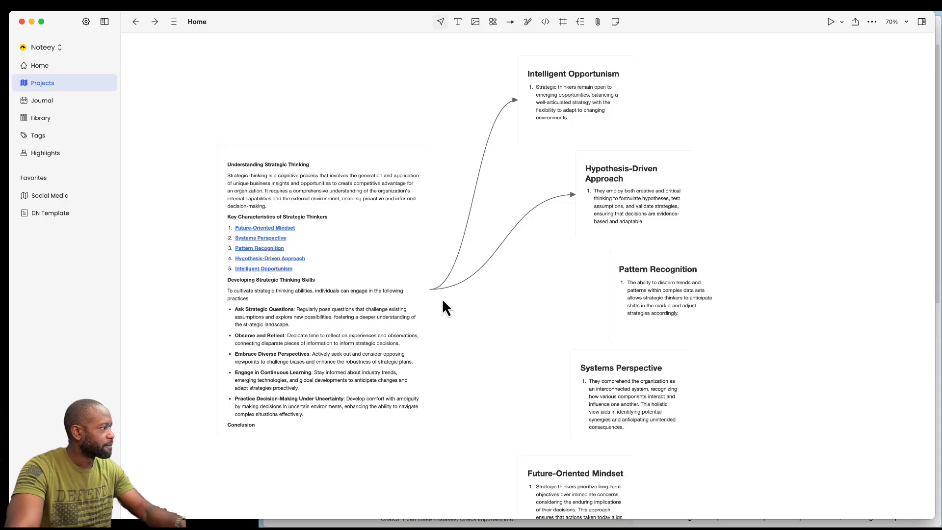
Draw curved arrows from the article to the Pattern Recognition, Systems Perspective and Future-Oriented Mindset cards.
{"action": "left_click", "coordinate": [424, 301]}
{"action": "left_click_drag", "start_coordinate": [442, 291], "coordinate": [608, 295]}
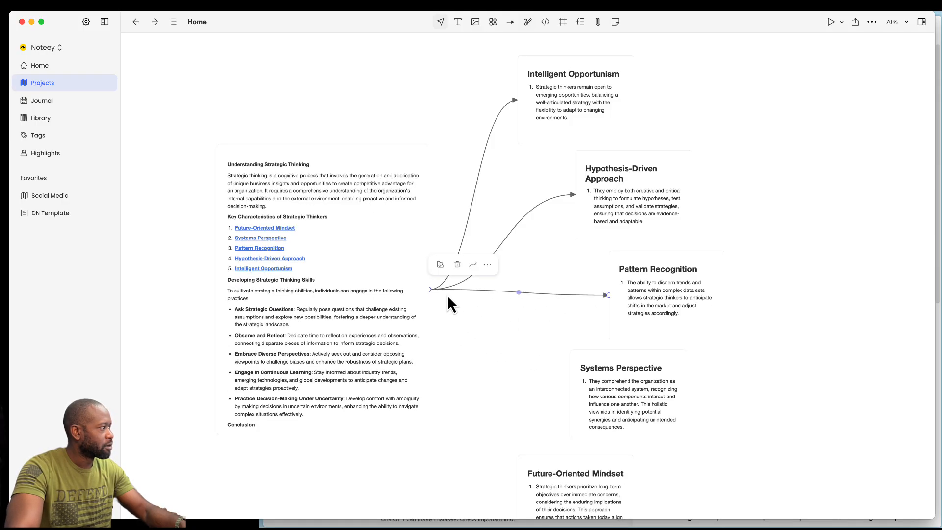
{"action": "left_click", "coordinate": [426, 328]}
{"action": "left_click_drag", "start_coordinate": [443, 297], "coordinate": [568, 394]}
{"action": "left_click", "coordinate": [396, 373]}
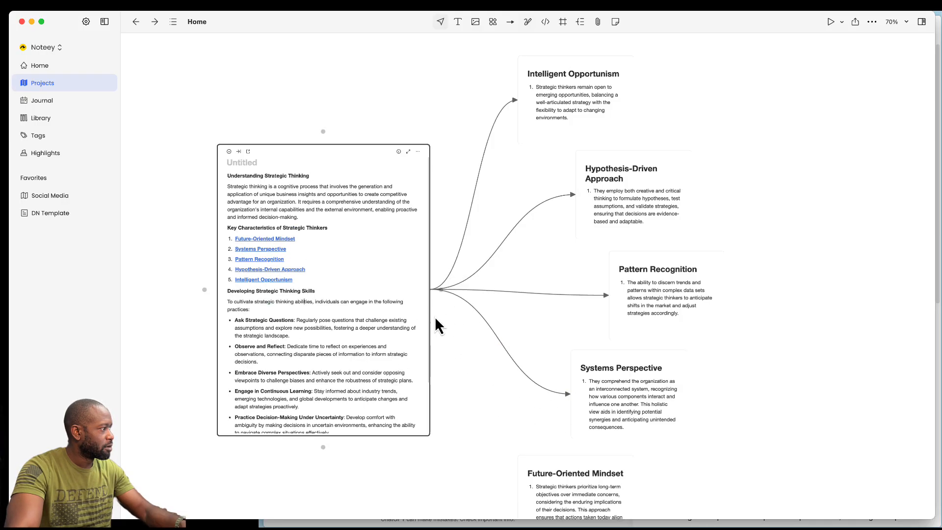
{"action": "left_click_drag", "start_coordinate": [443, 296], "coordinate": [515, 497]}
{"action": "left_click", "coordinate": [769, 431]}
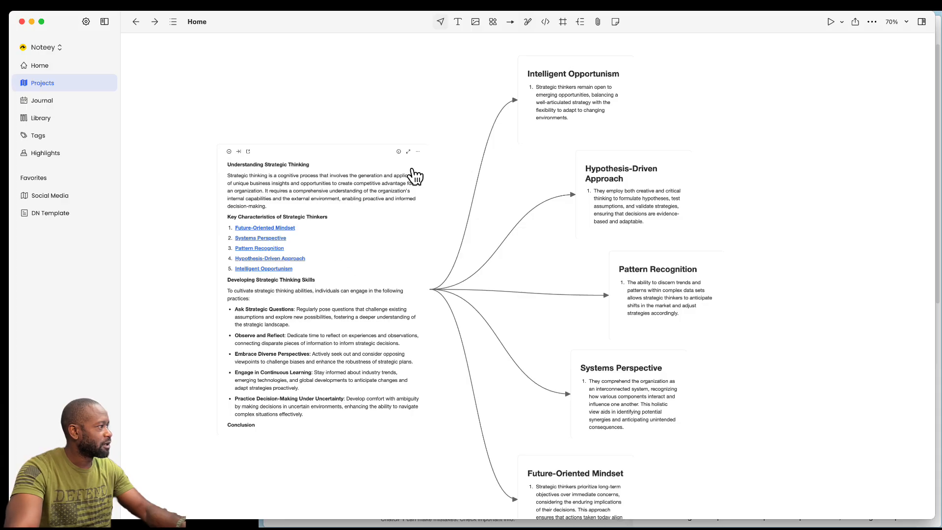
Color the Hypothesis-Driven Approach and Systems Perspective cards blue.
{"action": "left_click_drag", "start_coordinate": [754, 153], "coordinate": [633, 211]}
{"action": "left_click", "coordinate": [680, 157]}
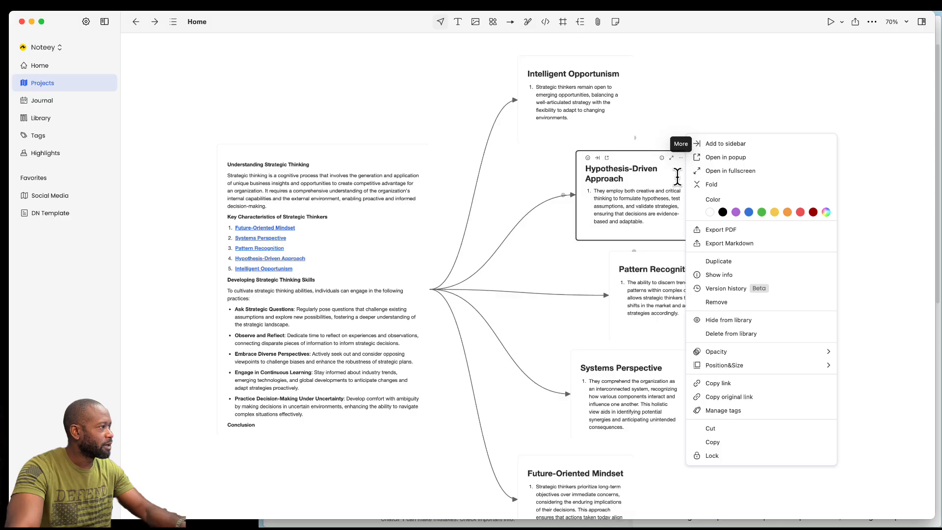
{"action": "left_click", "coordinate": [749, 212]}
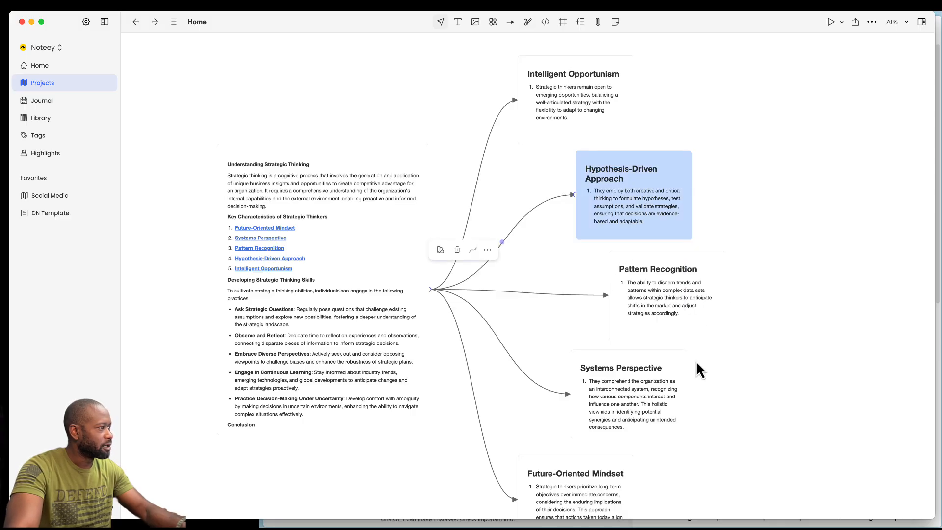
{"action": "left_click", "coordinate": [640, 412]}
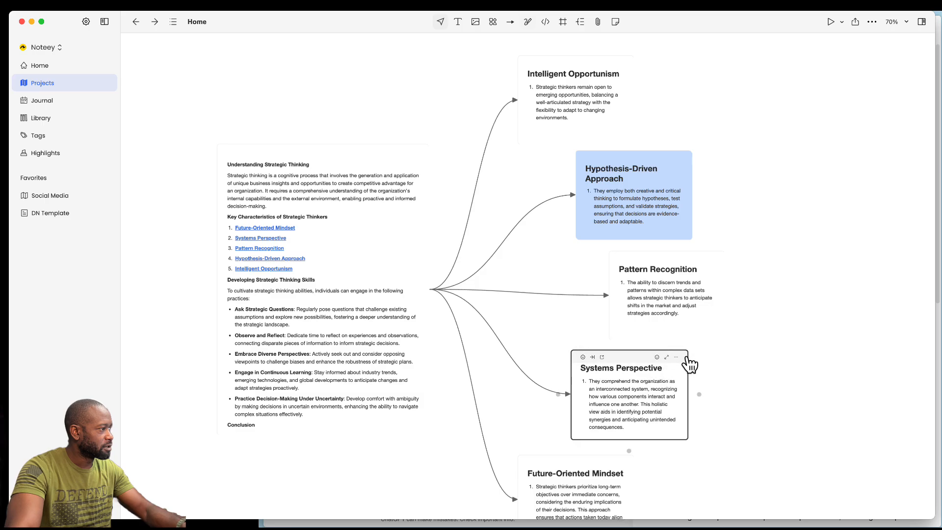
{"action": "left_click", "coordinate": [676, 357]}
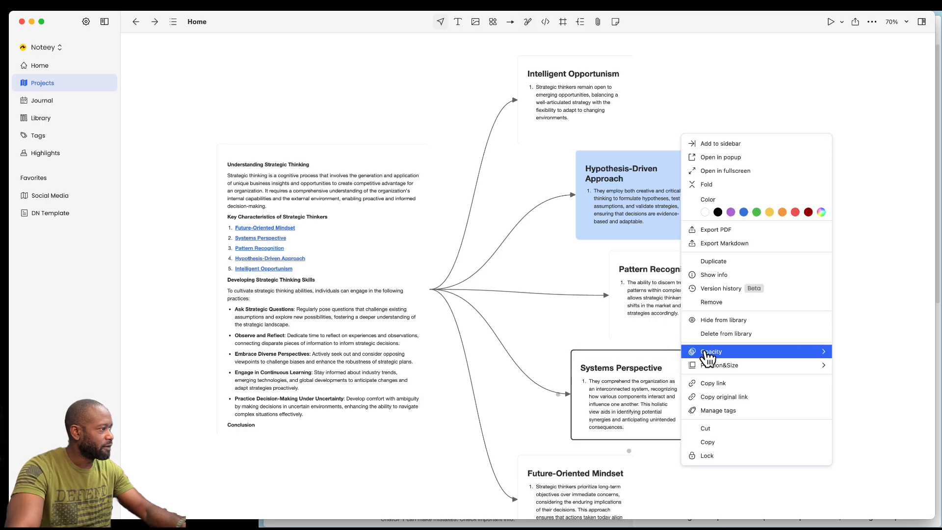
{"action": "left_click", "coordinate": [745, 213]}
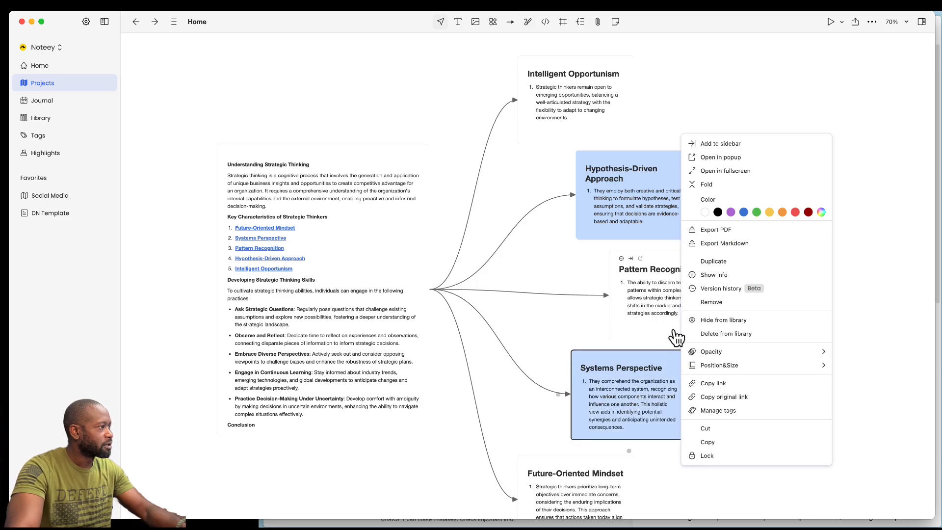
Color the Pattern Recognition card orange.
{"action": "left_click", "coordinate": [630, 296]}
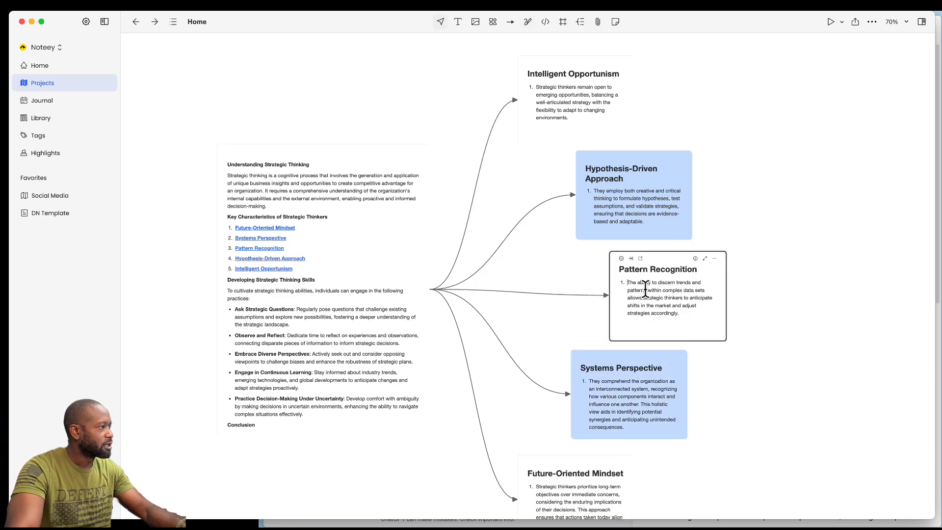
{"action": "left_click", "coordinate": [714, 258]}
{"action": "left_click", "coordinate": [820, 212]}
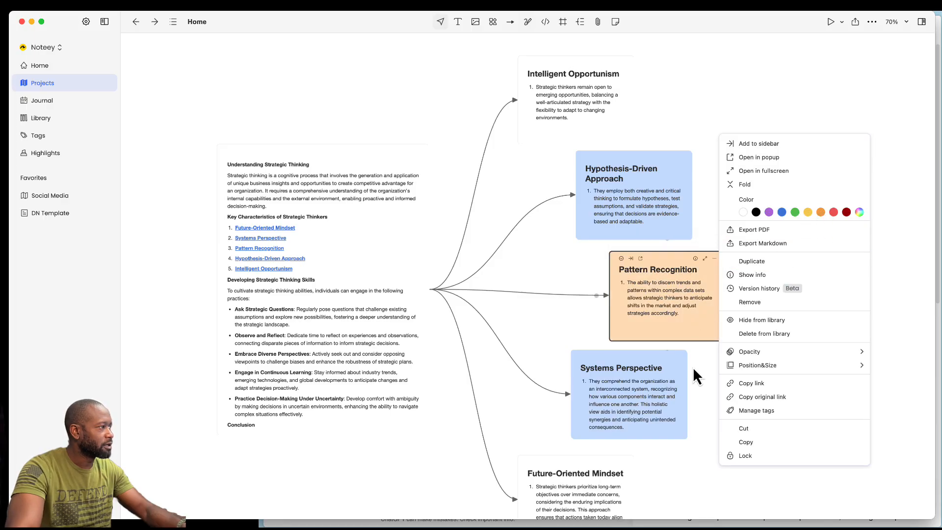
Give the Intelligent Opportunism card a custom light gray color from the color chart.
{"action": "left_click", "coordinate": [630, 90]}
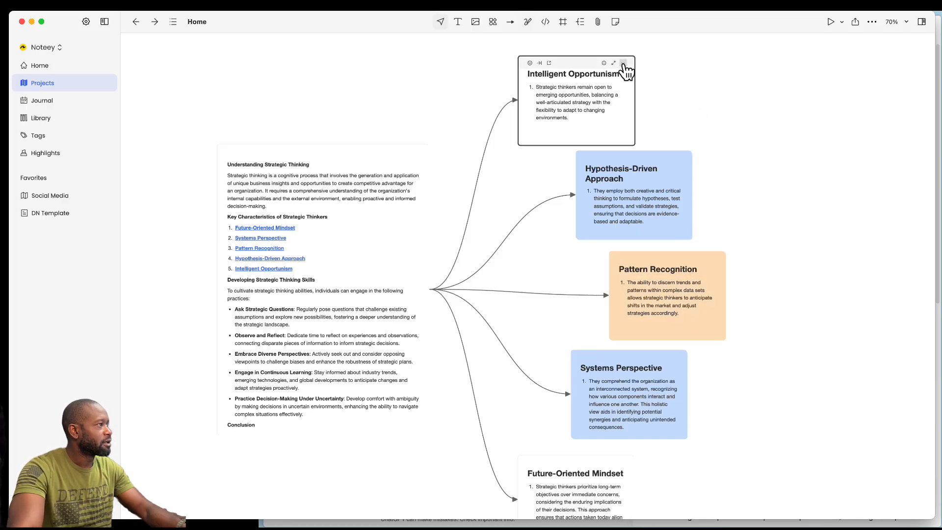
{"action": "left_click", "coordinate": [622, 62]}
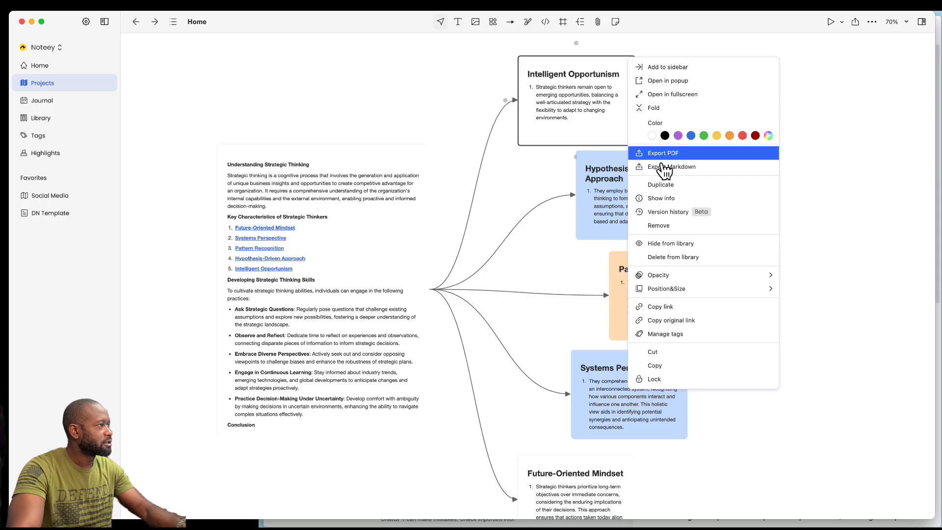
{"action": "left_click", "coordinate": [769, 136]}
{"action": "left_click", "coordinate": [722, 238]}
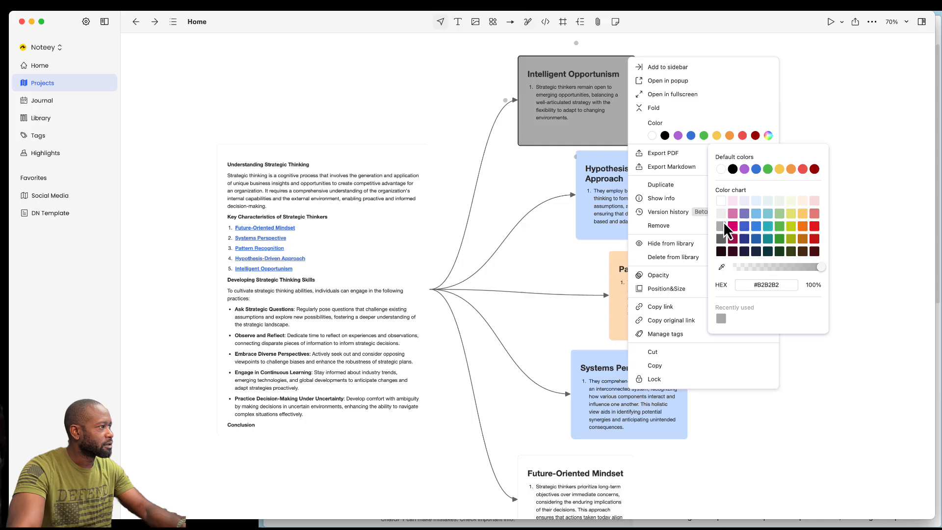
{"action": "left_click", "coordinate": [722, 221]}
{"action": "left_click", "coordinate": [434, 469]}
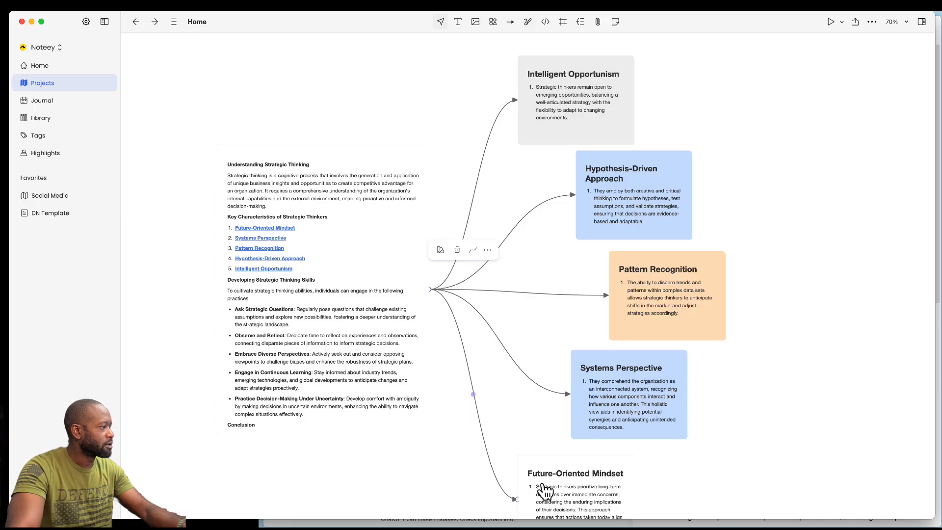
Color the Future-Oriented Mindset card the same light gray as the Intelligent Opportunism card.
{"action": "left_click", "coordinate": [572, 471]}
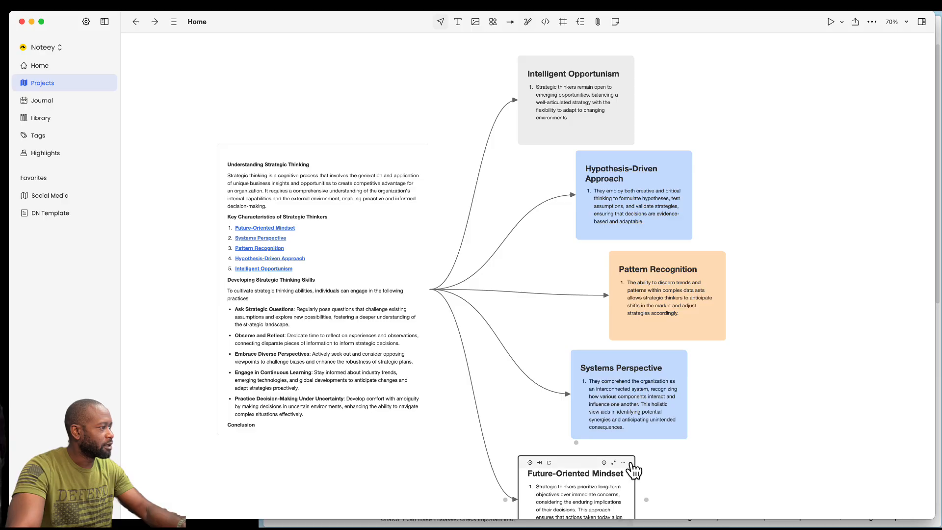
{"action": "left_click", "coordinate": [624, 463]}
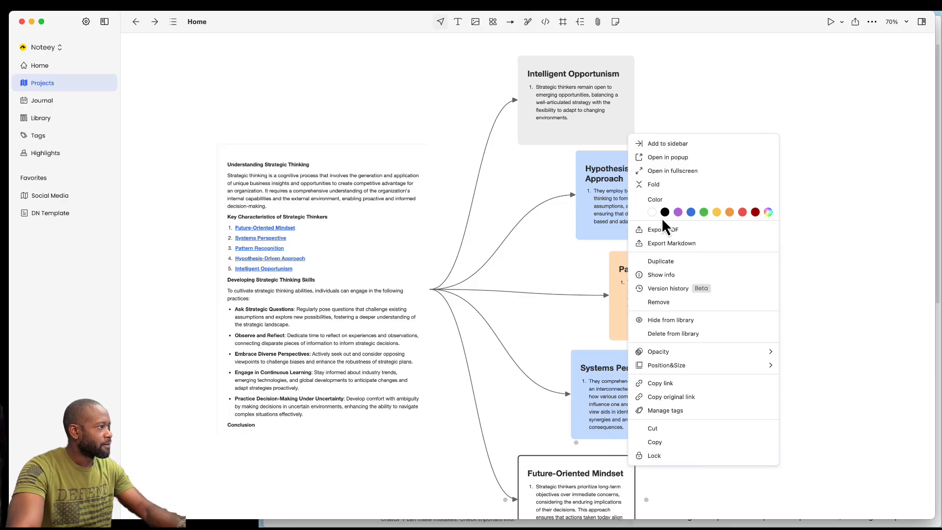
{"action": "left_click", "coordinate": [768, 212]}
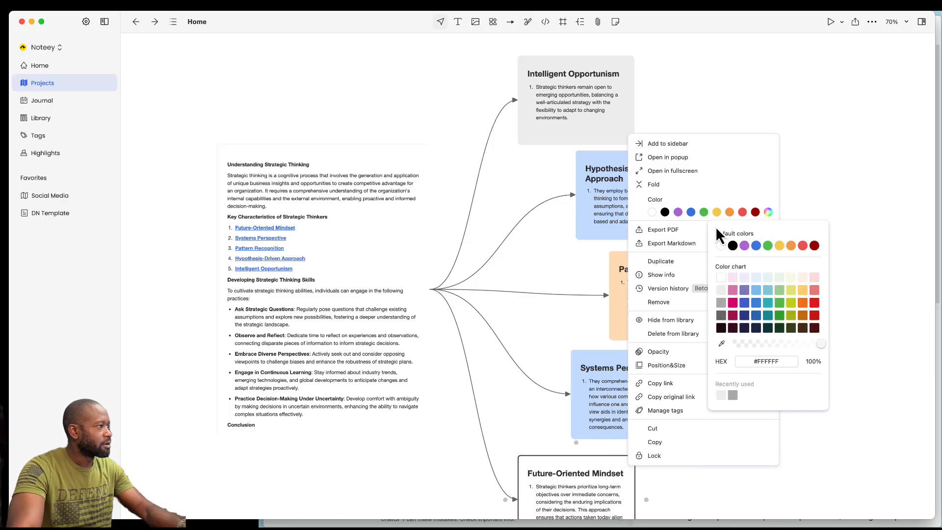
{"action": "left_click", "coordinate": [721, 290]}
{"action": "left_click", "coordinate": [763, 335]}
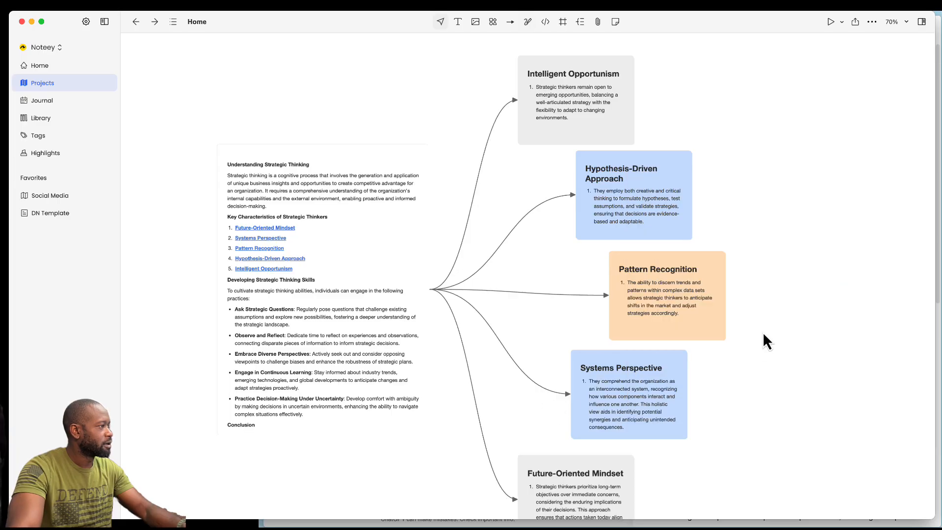